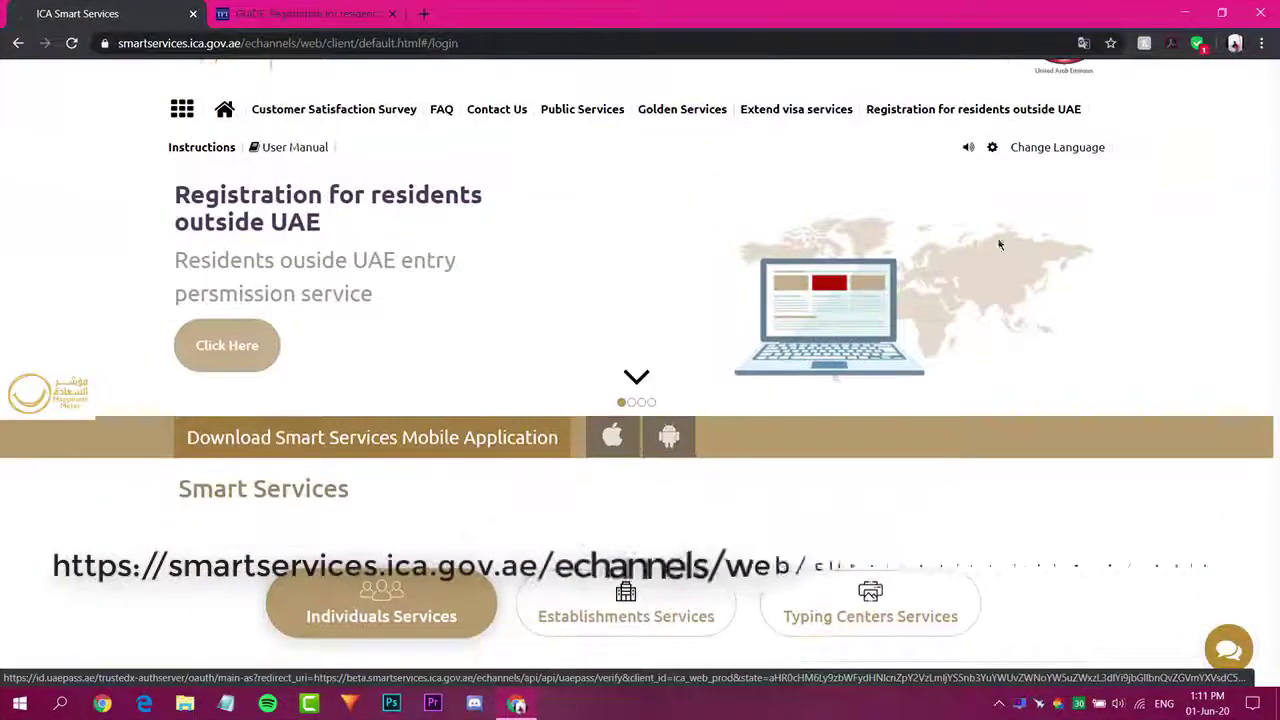
Step: Open the Registration for residents outside UAE entry permission service
left_click(971, 110)
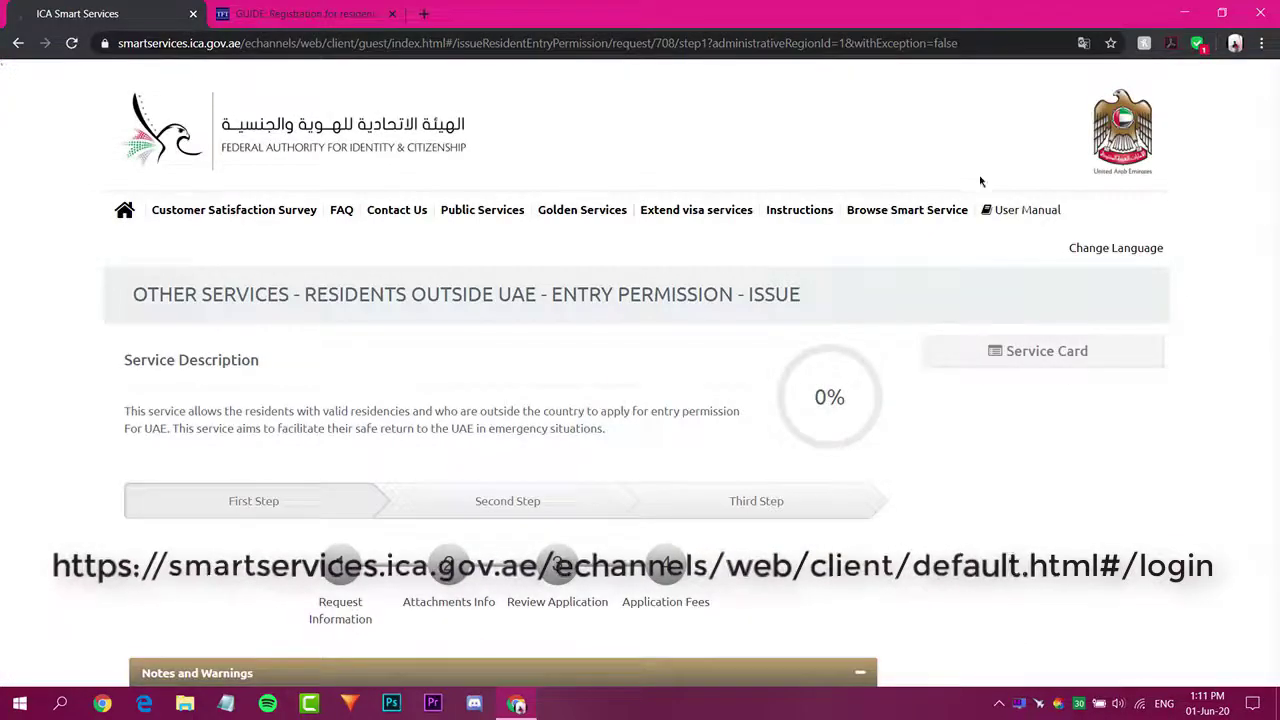
Step: Enter the sponsored person's Emirates ID in the UAE Identity Number field
scroll(622, 505, "down", 3)
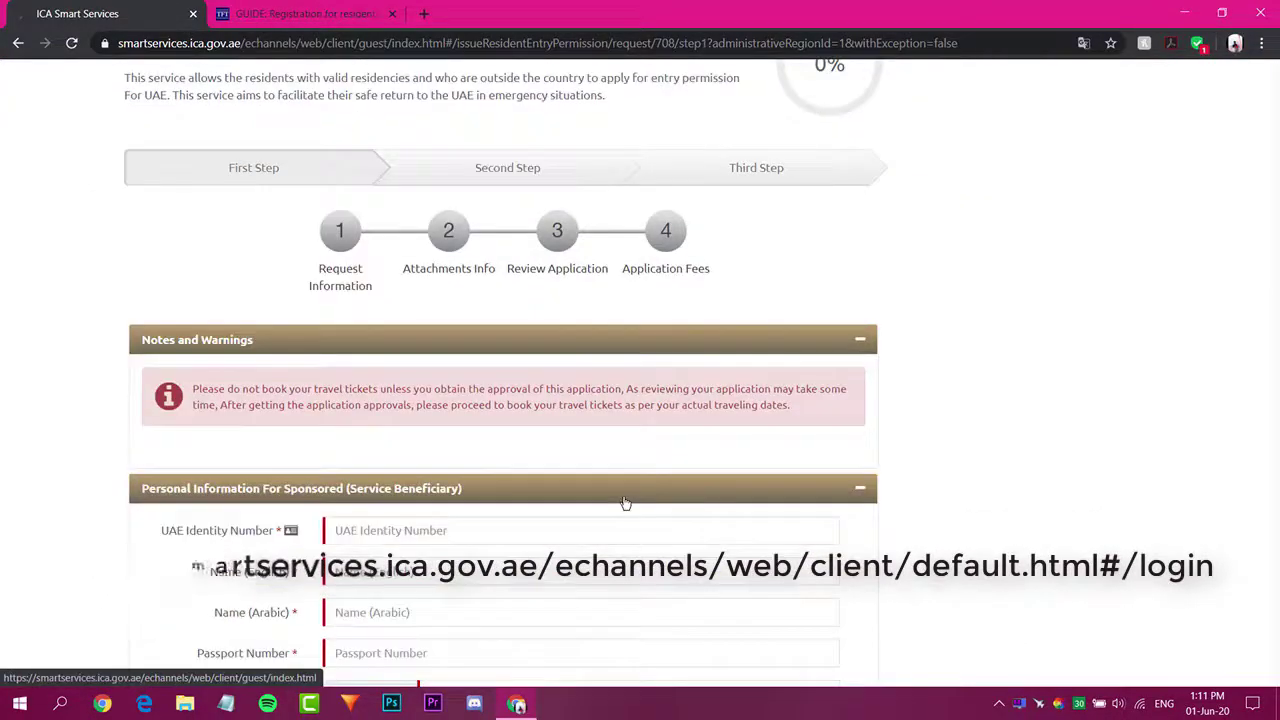
scroll(624, 502, "up", 2)
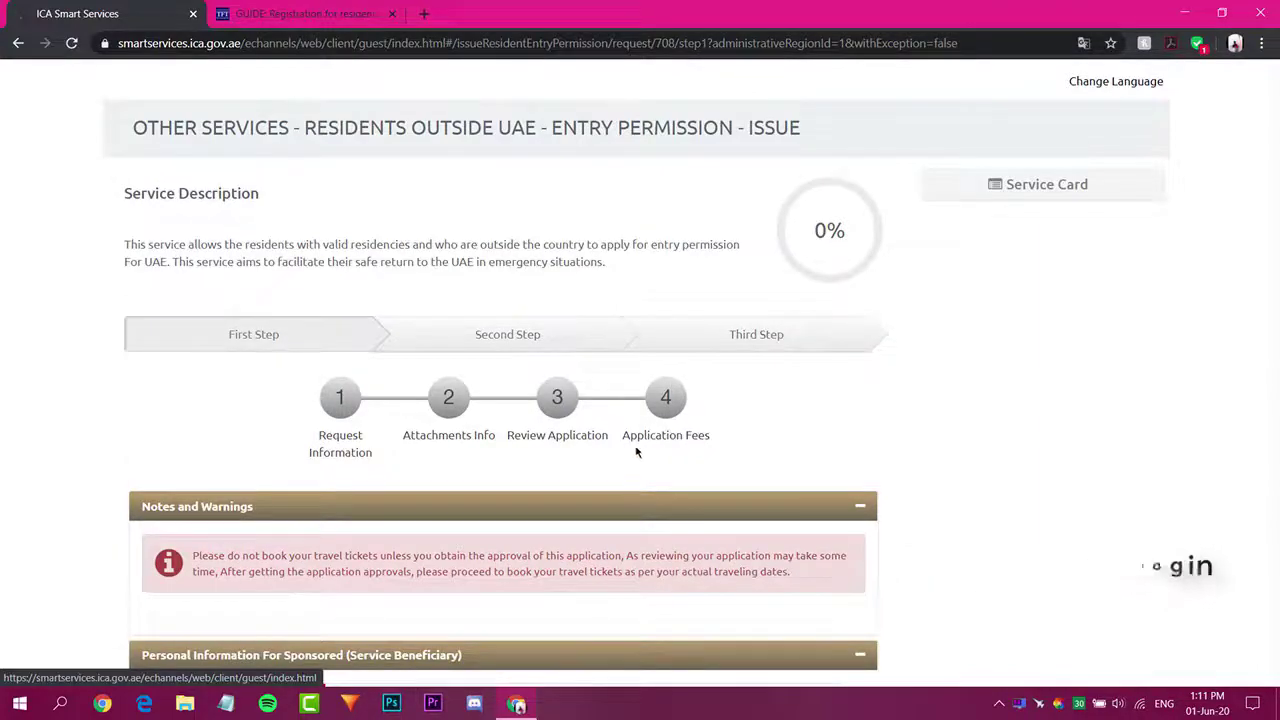
scroll(630, 470, "up", 2)
scroll(560, 443, "down", 4)
left_click(366, 448)
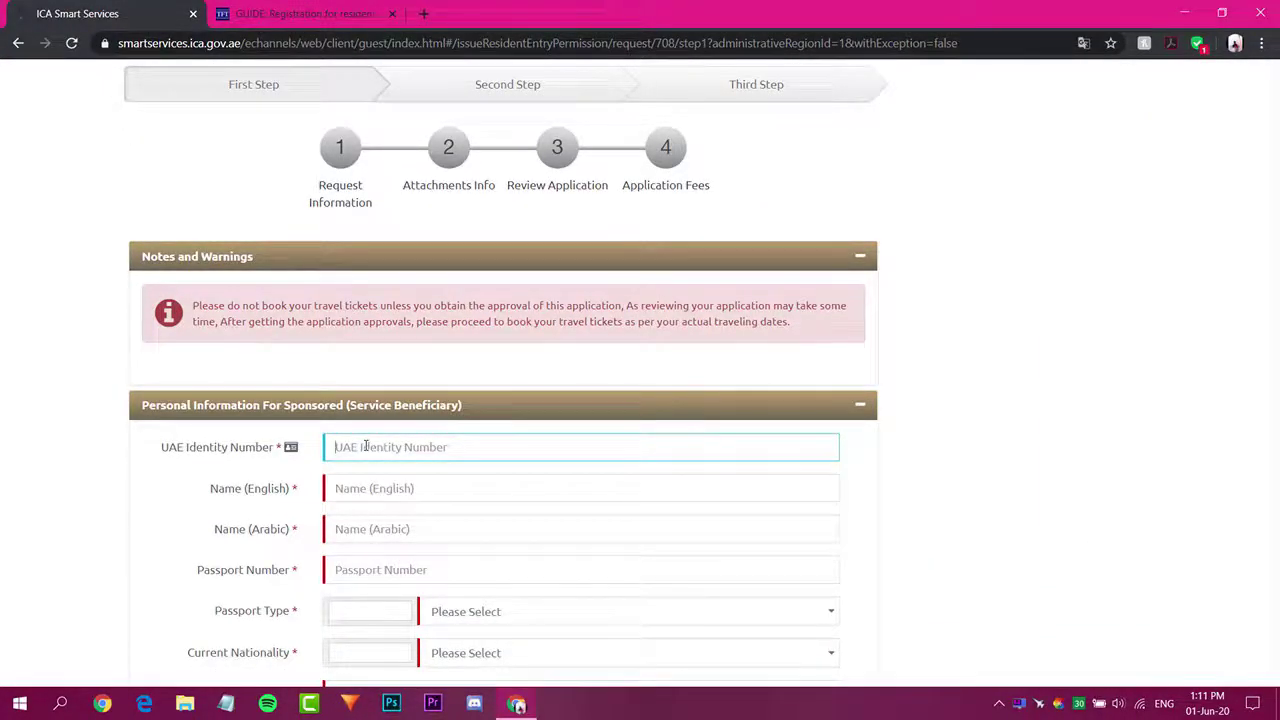
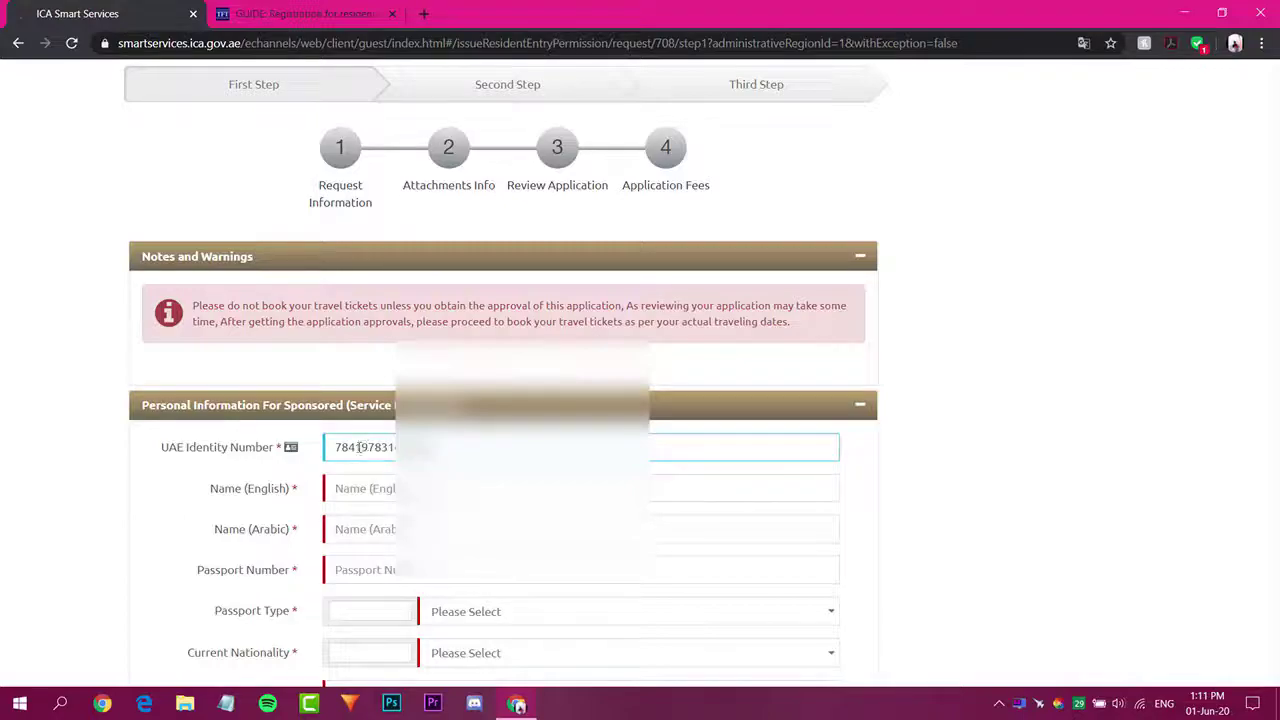
left_click(336, 488)
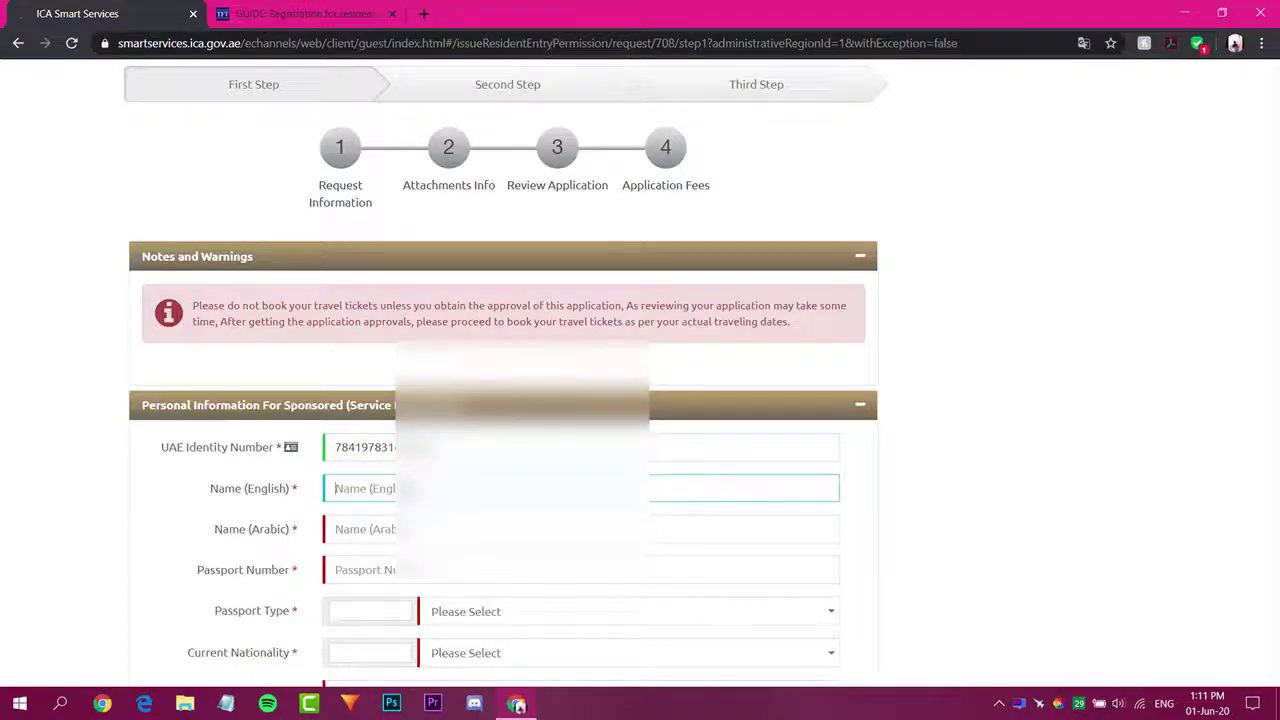
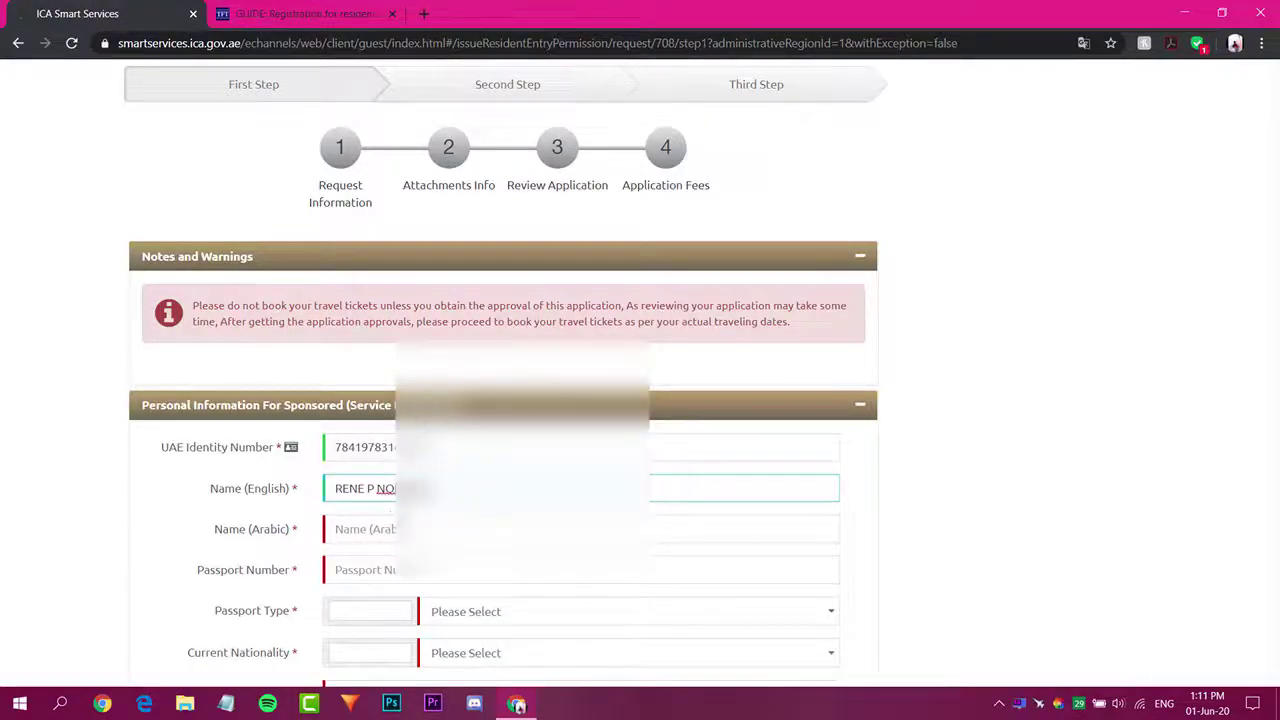
Step: Enter the beneficiary's English name and passport number
scroll(392, 515, "down", 2)
left_click(580, 403)
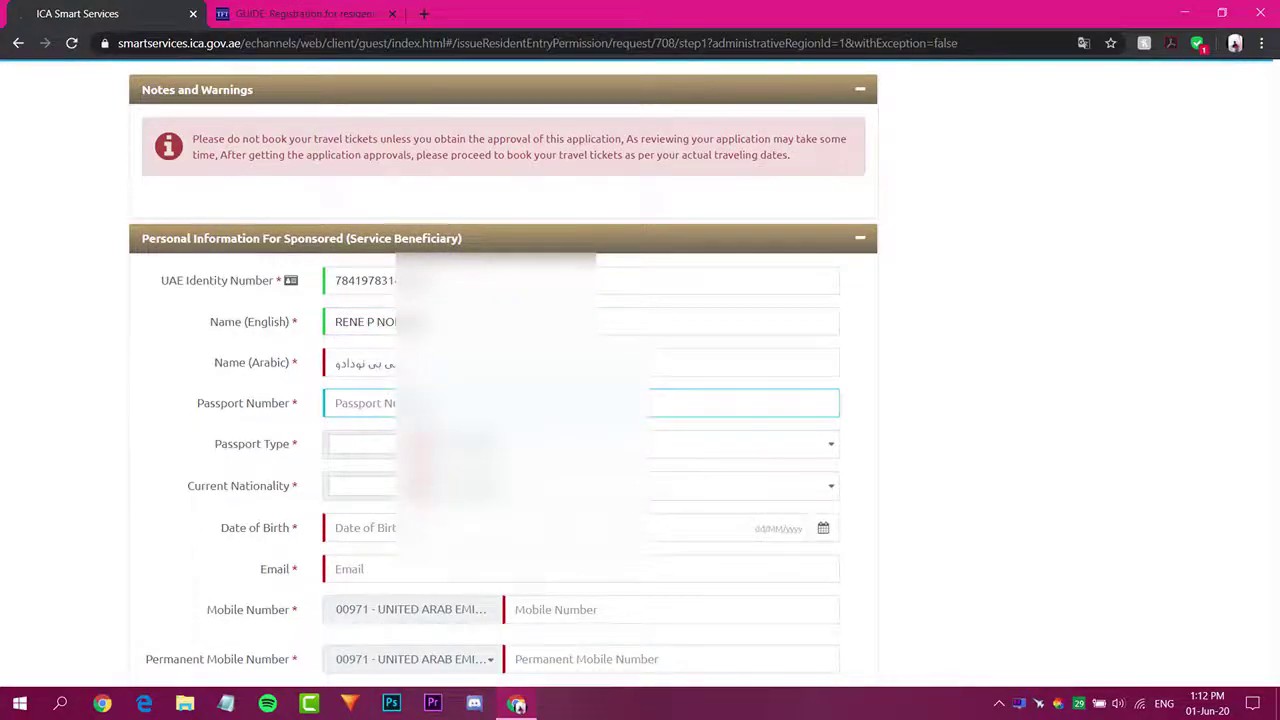
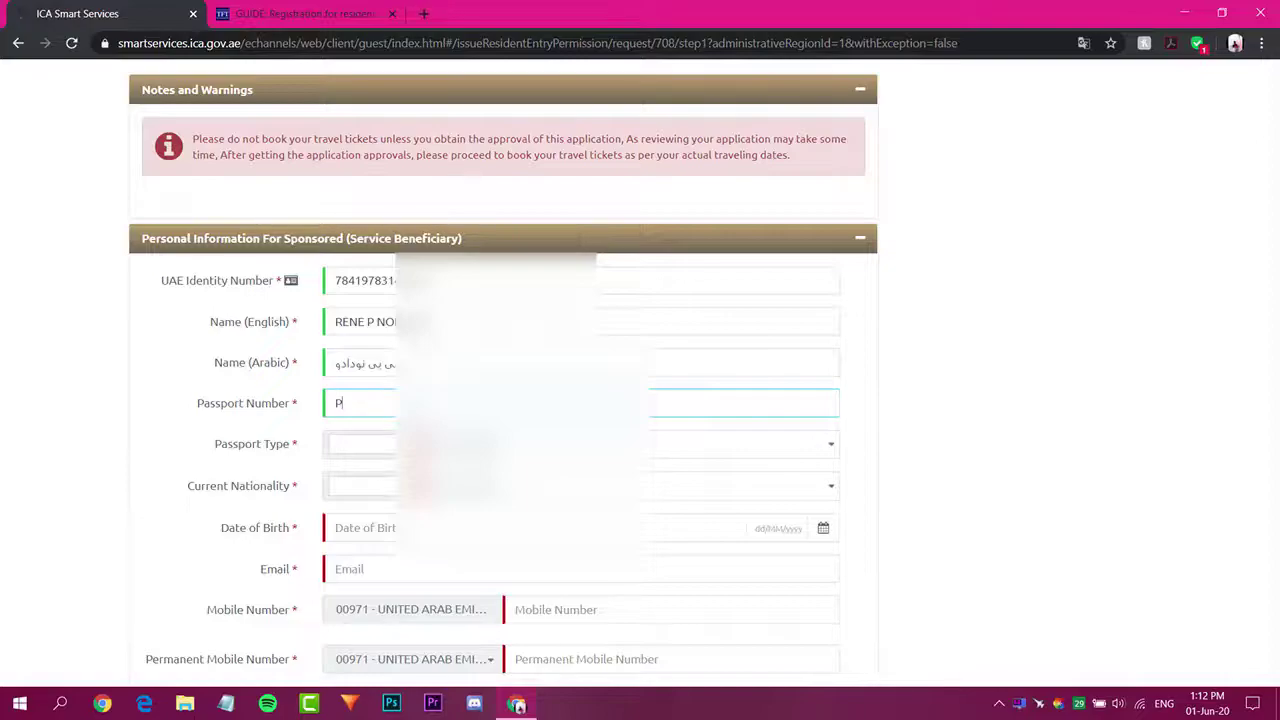
left_click(829, 447)
Step: Choose the Passport Type and Current Nationality from their dropdowns
left_click(661, 490)
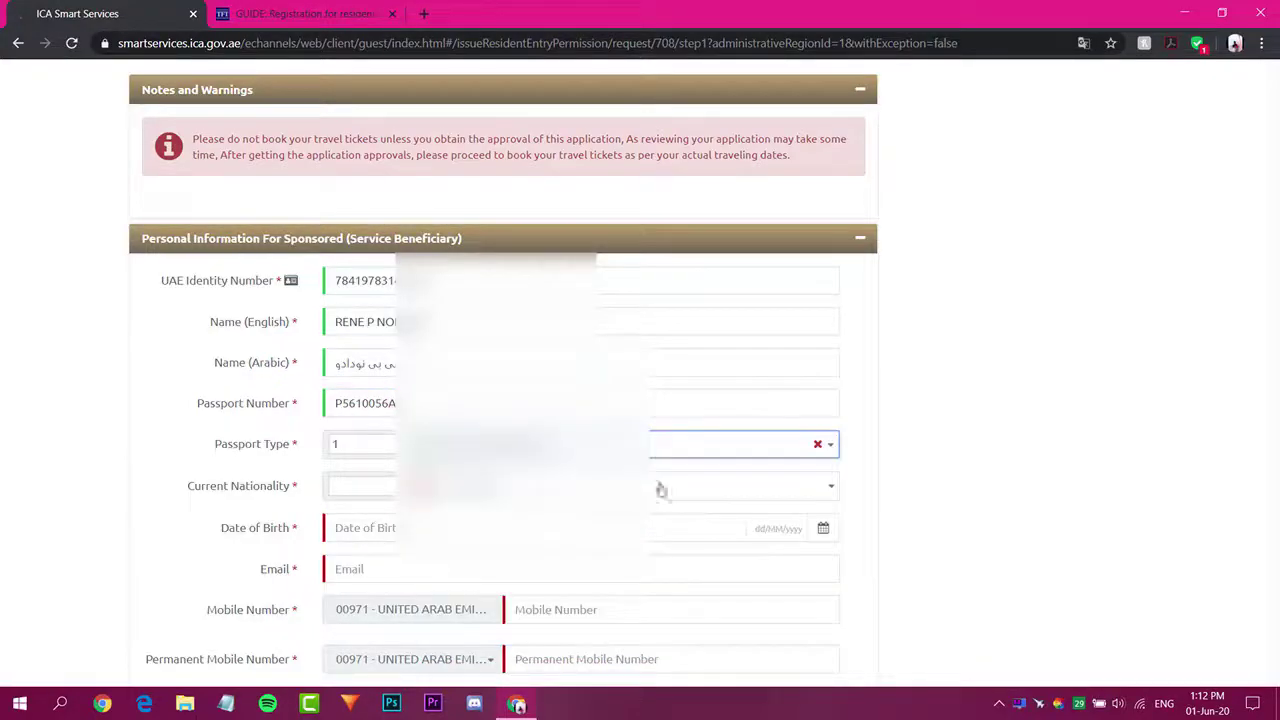
left_click(829, 488)
scroll(700, 380, "down", 5)
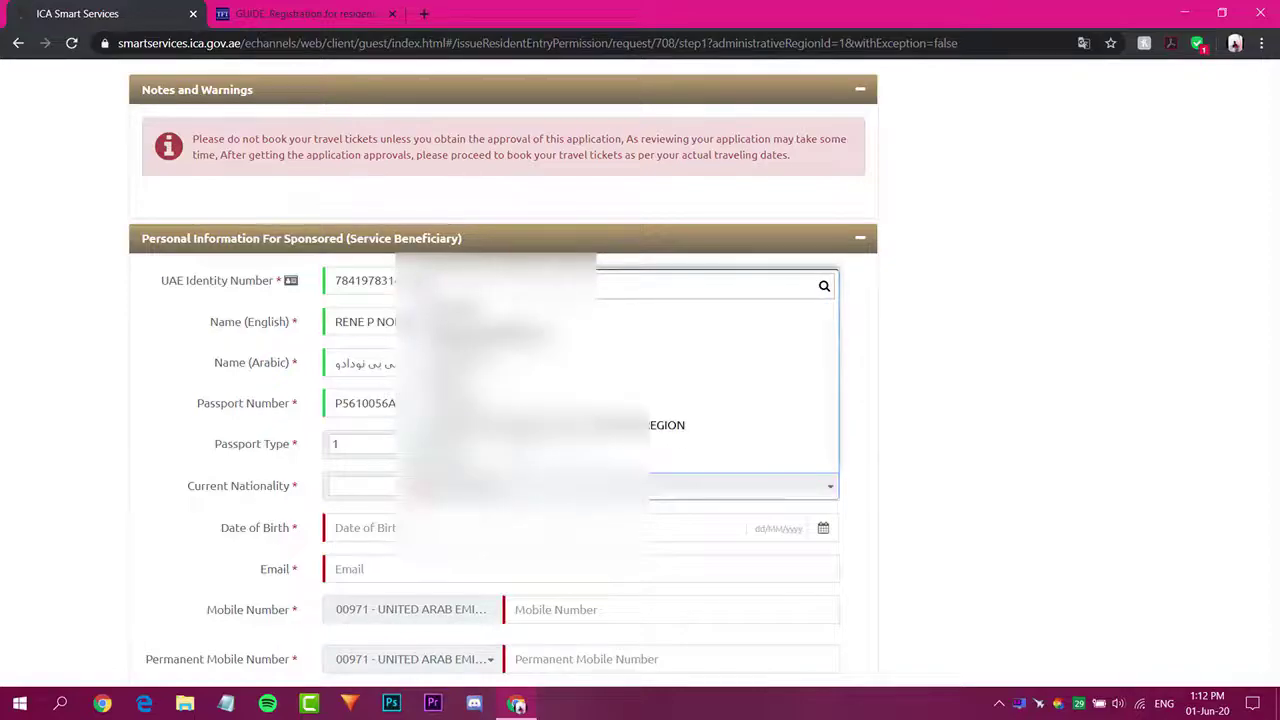
left_click(700, 331)
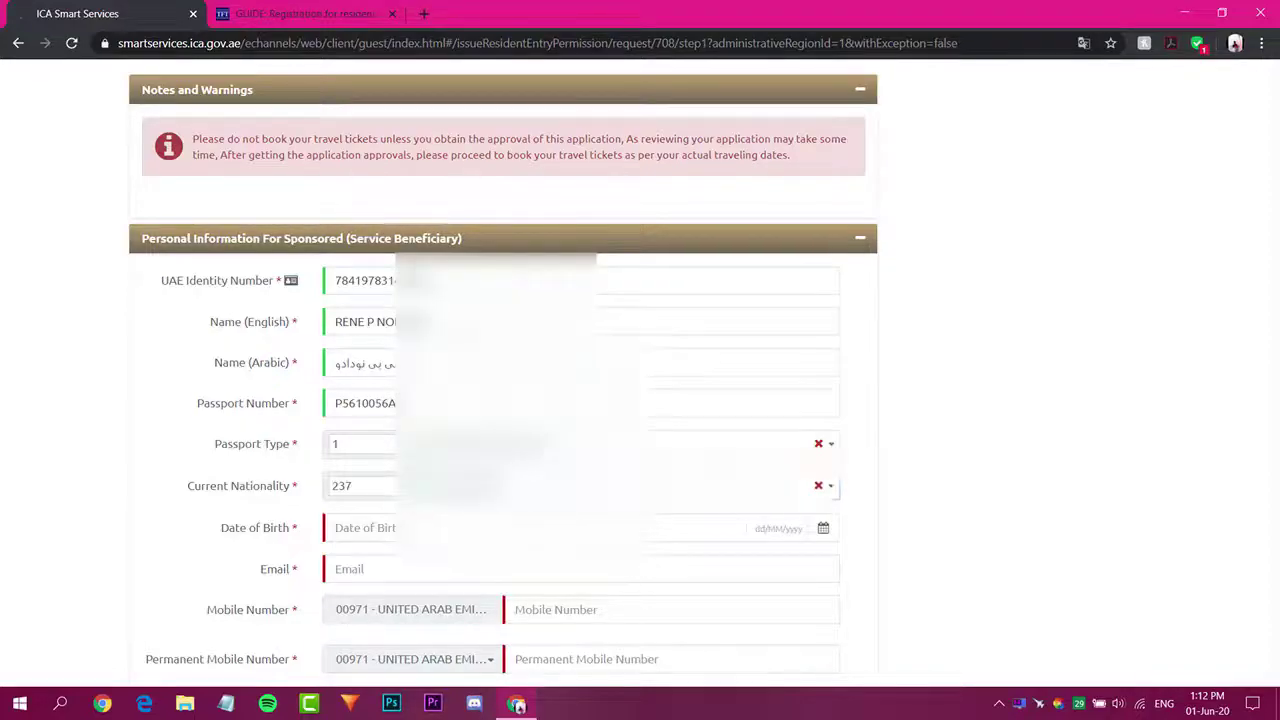
left_click(822, 530)
left_click(349, 560)
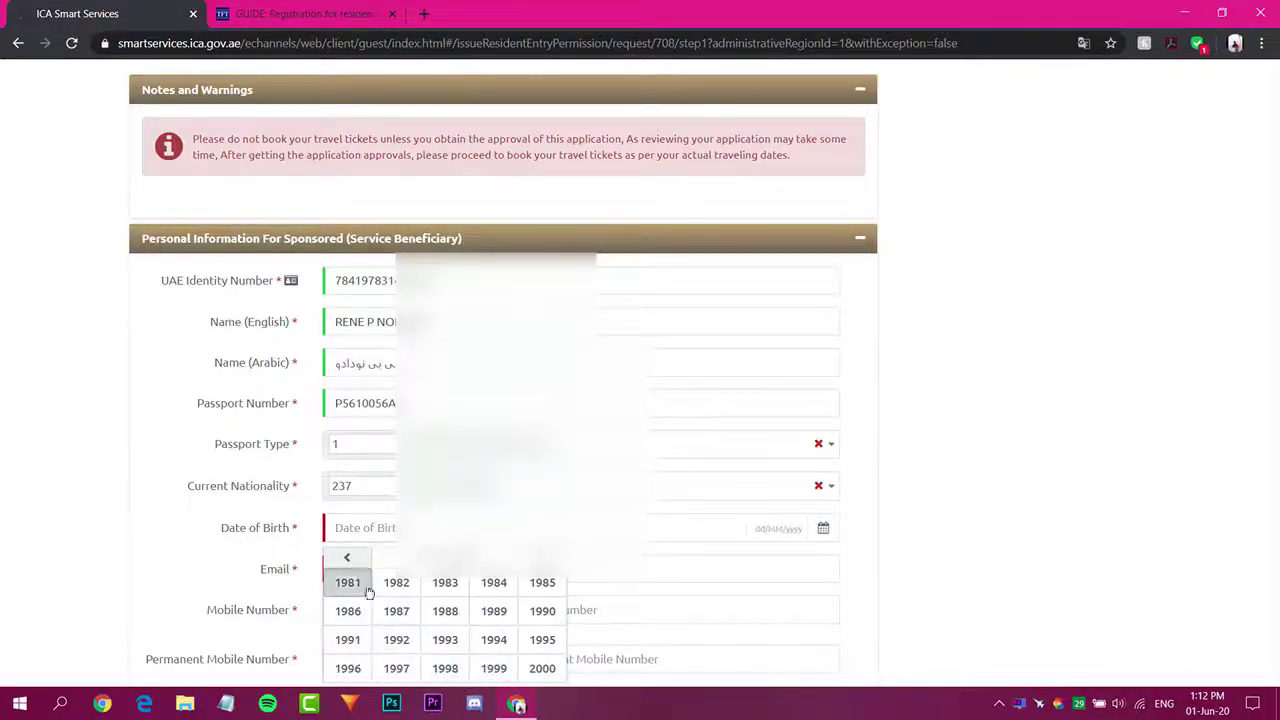
left_click(347, 558)
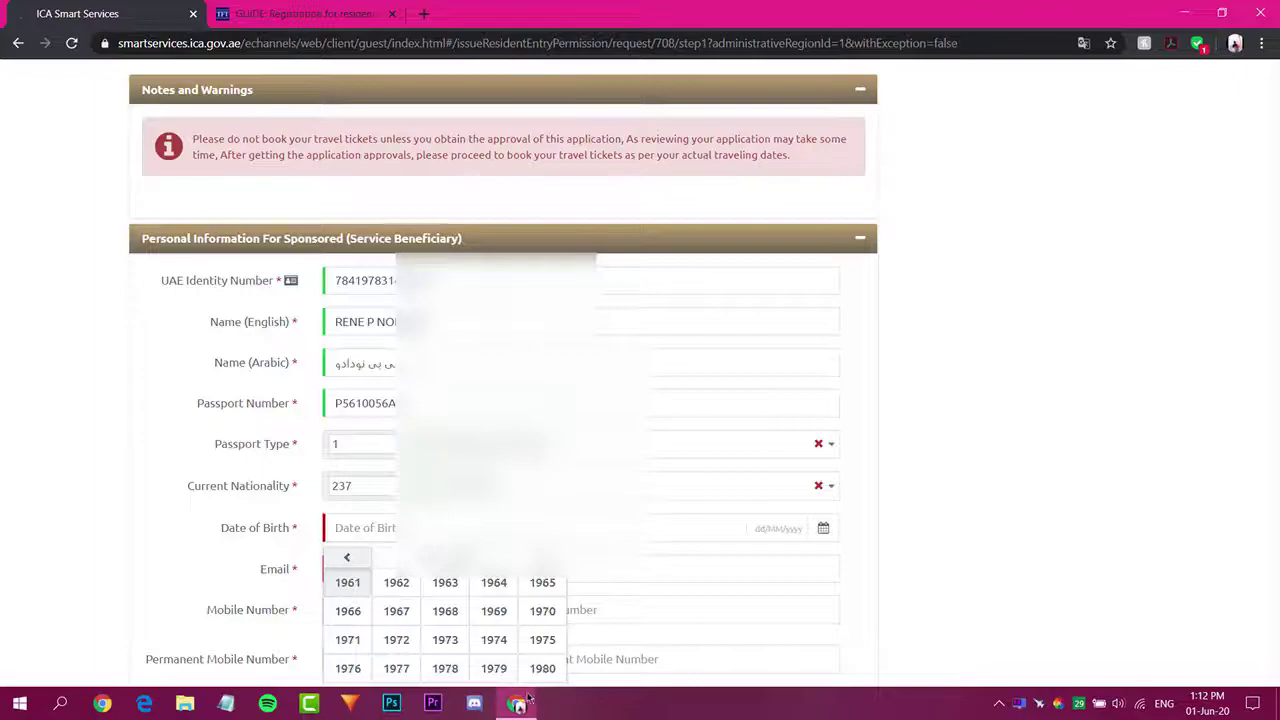
left_click(445, 668)
left_click(357, 612)
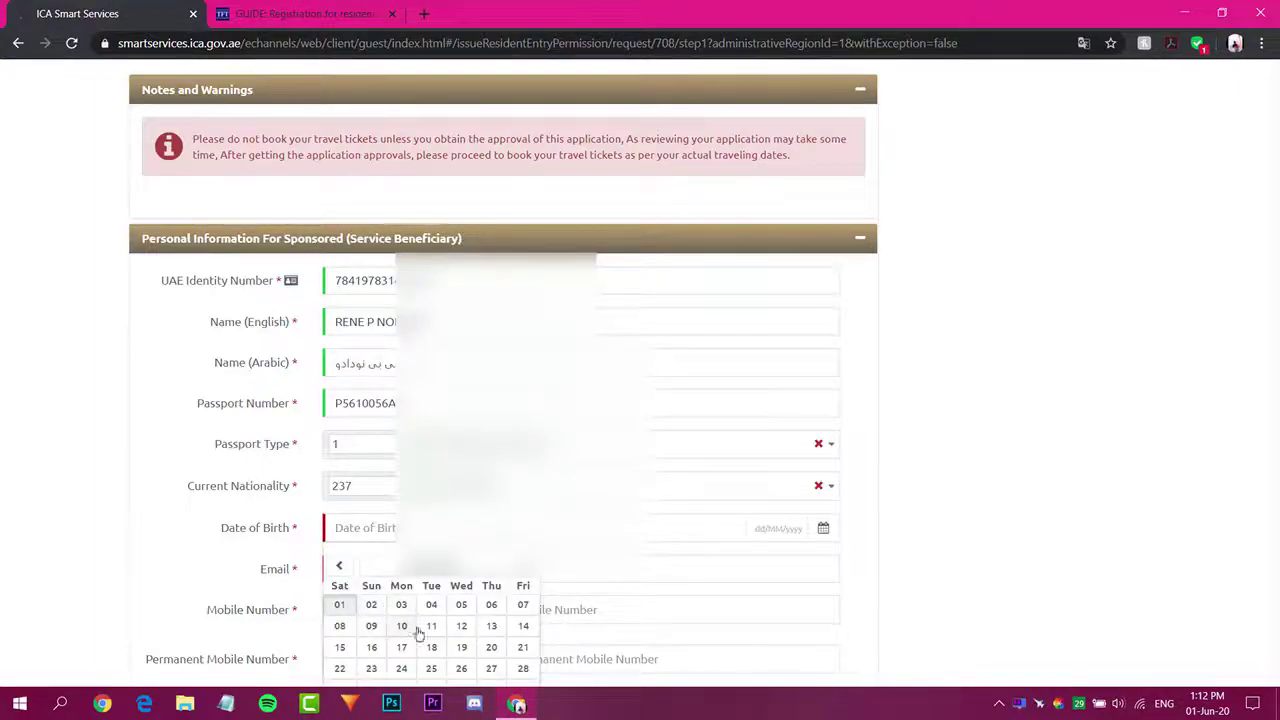
left_click(403, 630)
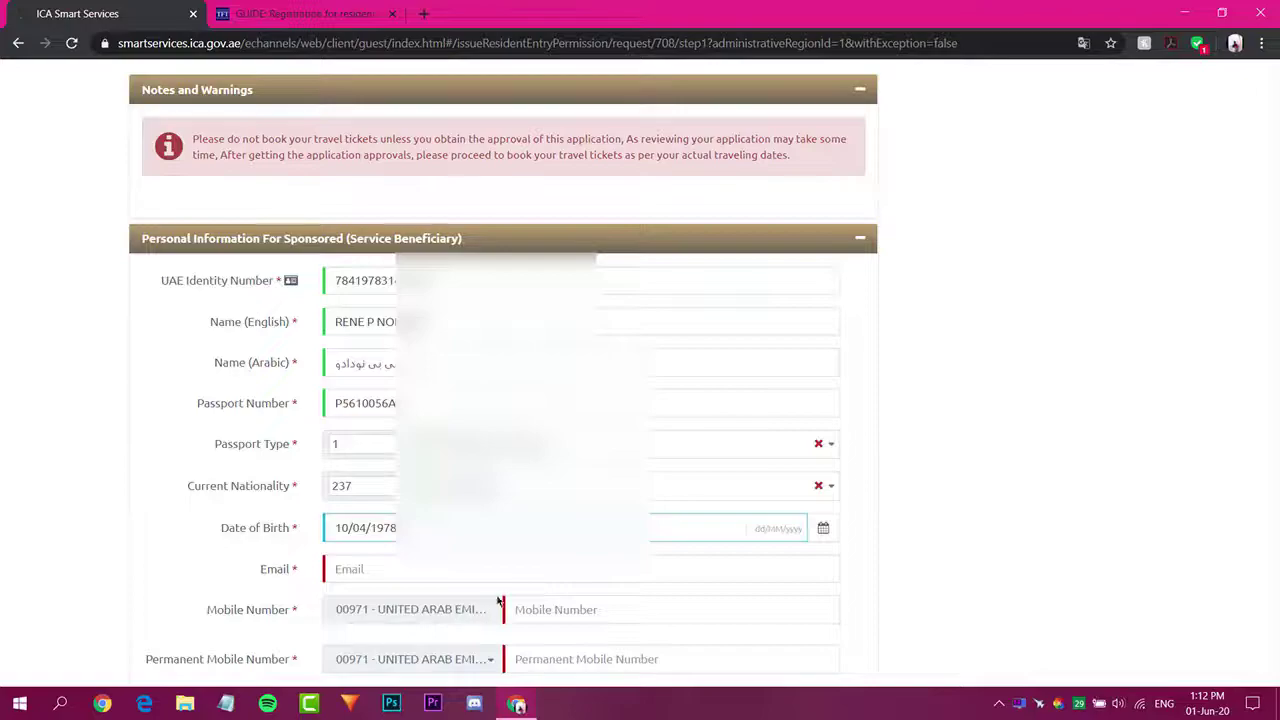
scroll(390, 500, "down", 2)
left_click(370, 401)
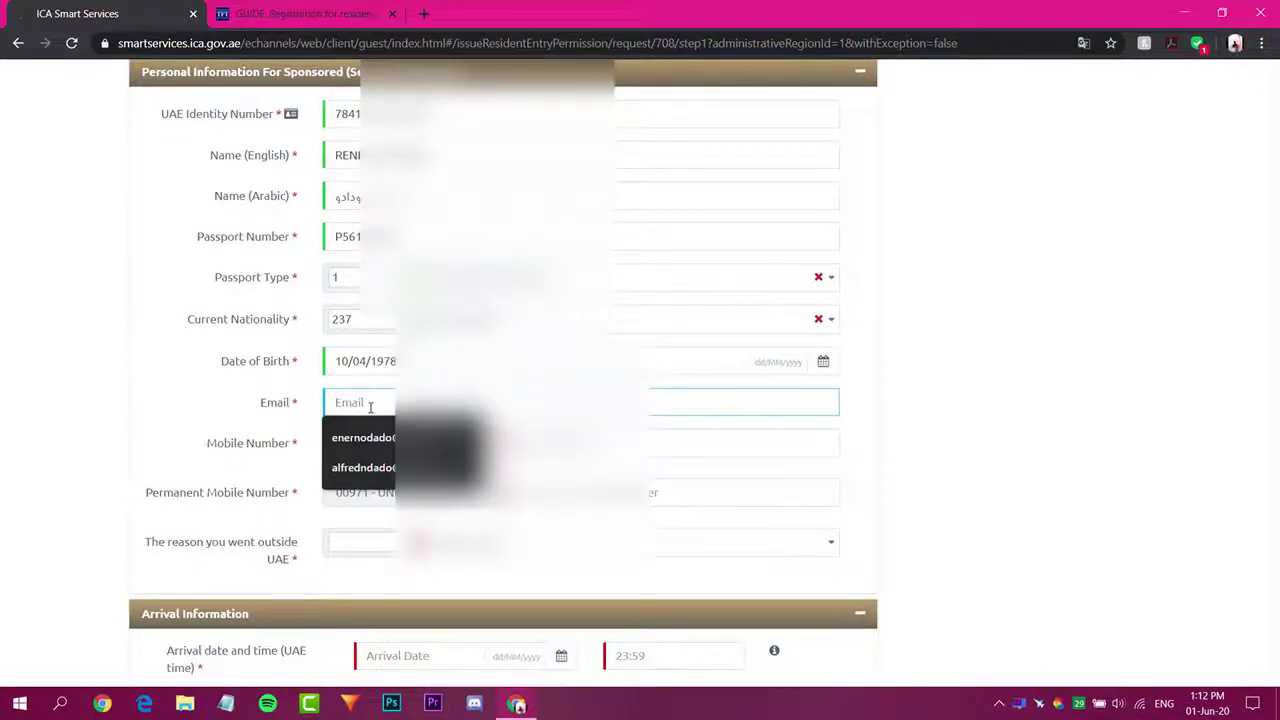
Step: Fill in the email from a saved suggestion, plus the mobile and permanent mobile numbers
left_click(376, 438)
left_click(500, 442)
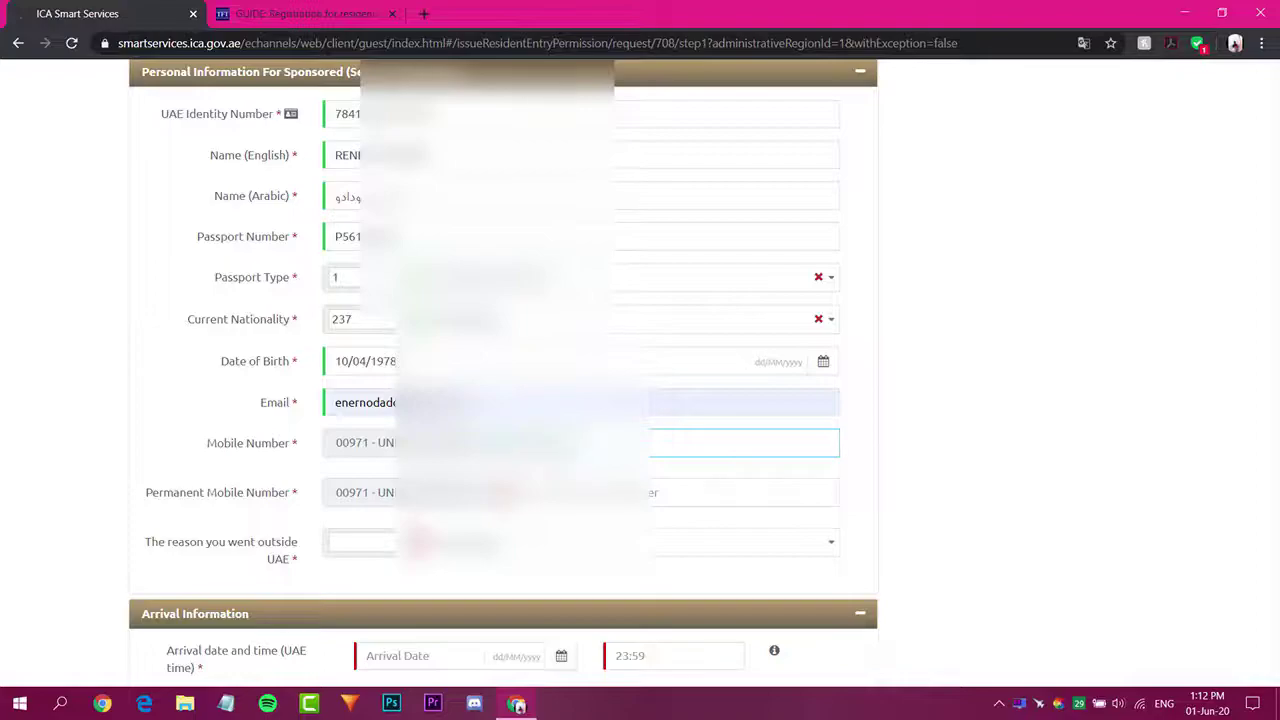
left_click(745, 492)
type("5")
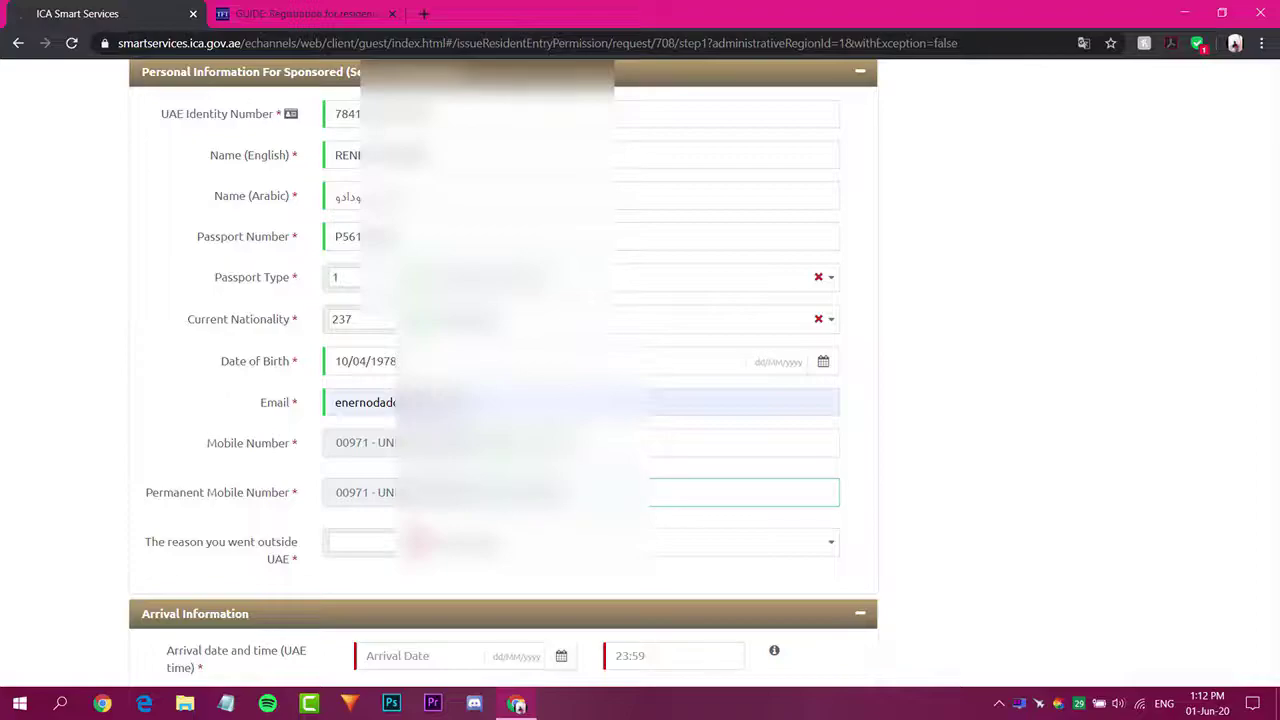
Step: Select the reason for leaving the UAE from its dropdown
left_click(826, 543)
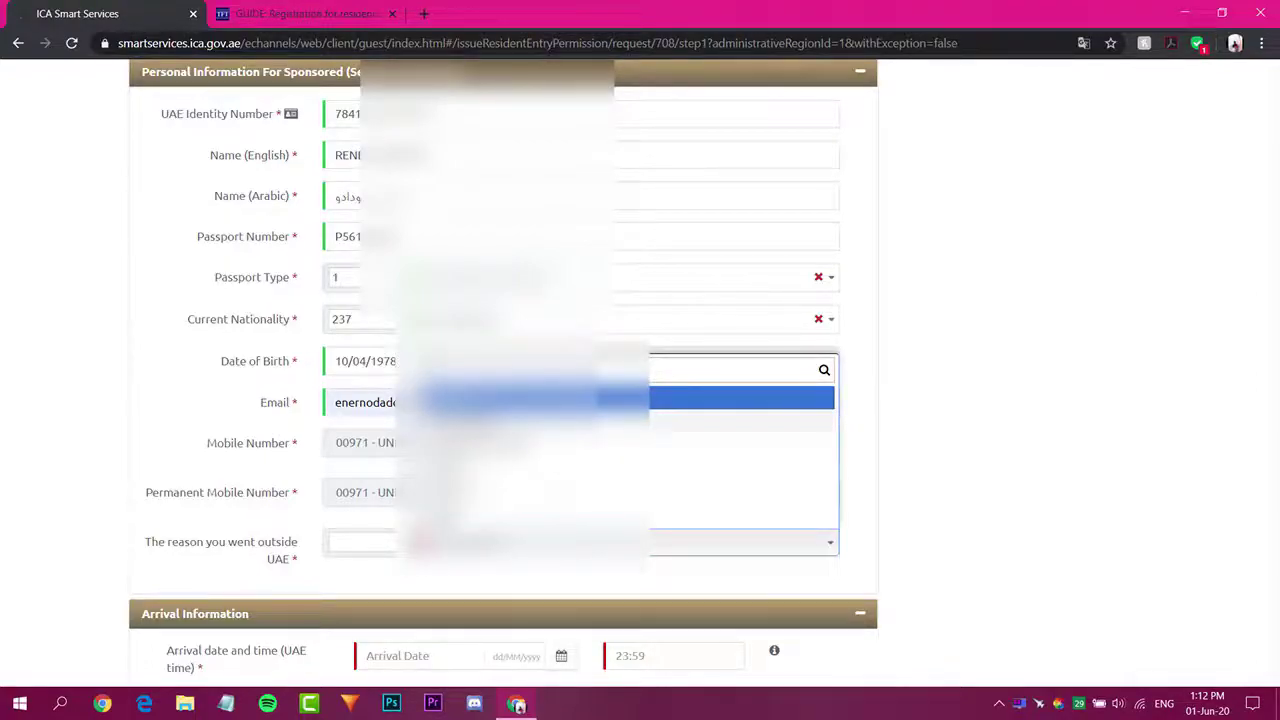
key("Return")
scroll(503, 373, "down", 3)
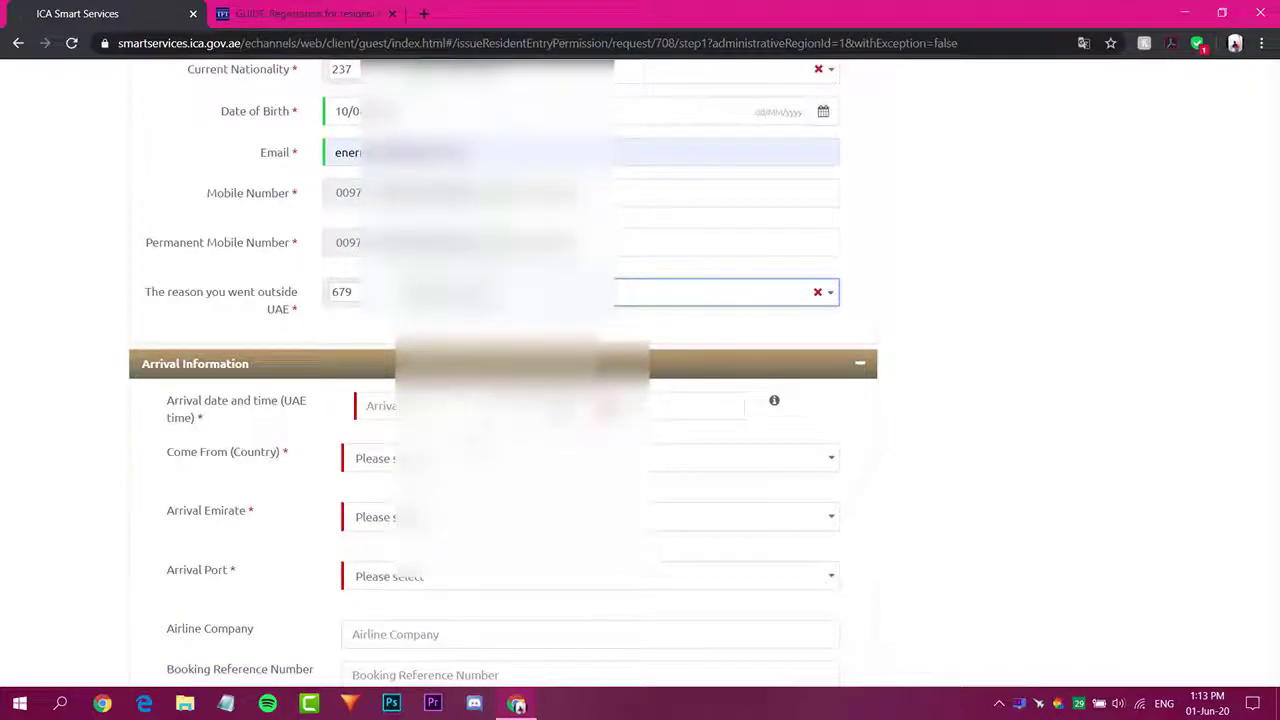
Step: Set the arrival date to the 9th of July with the calendar
left_click(560, 410)
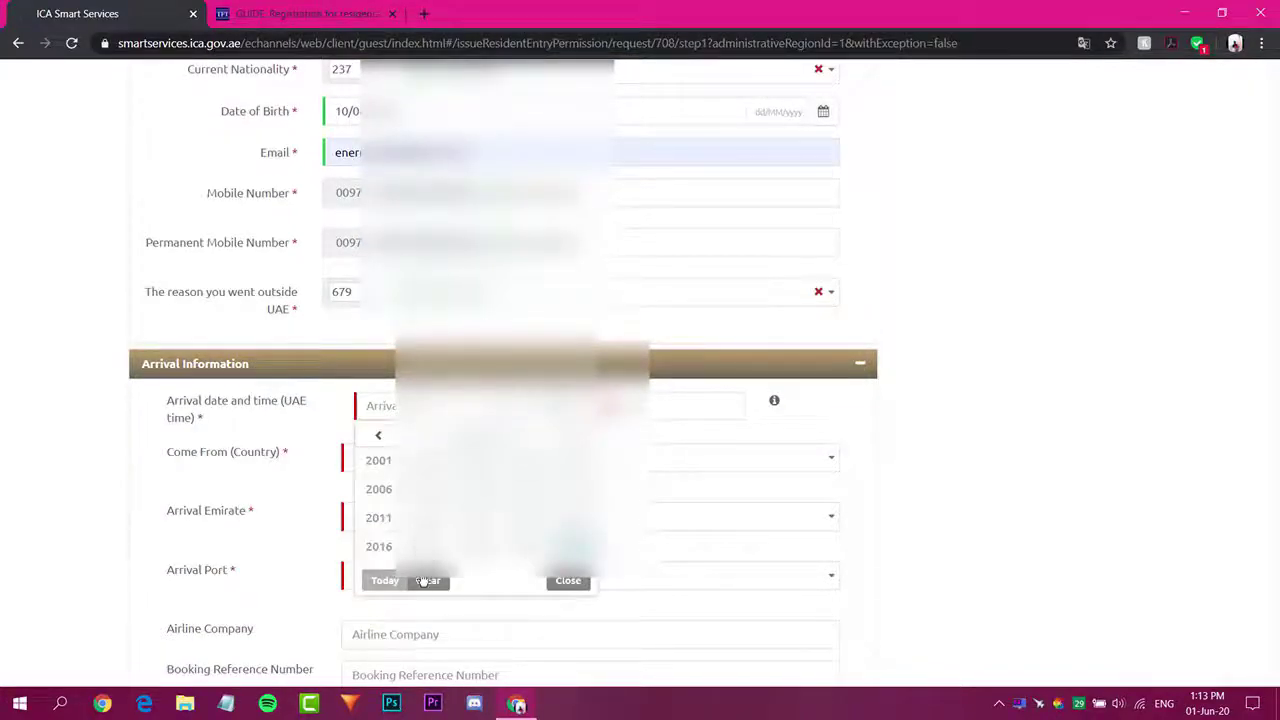
left_click(570, 546)
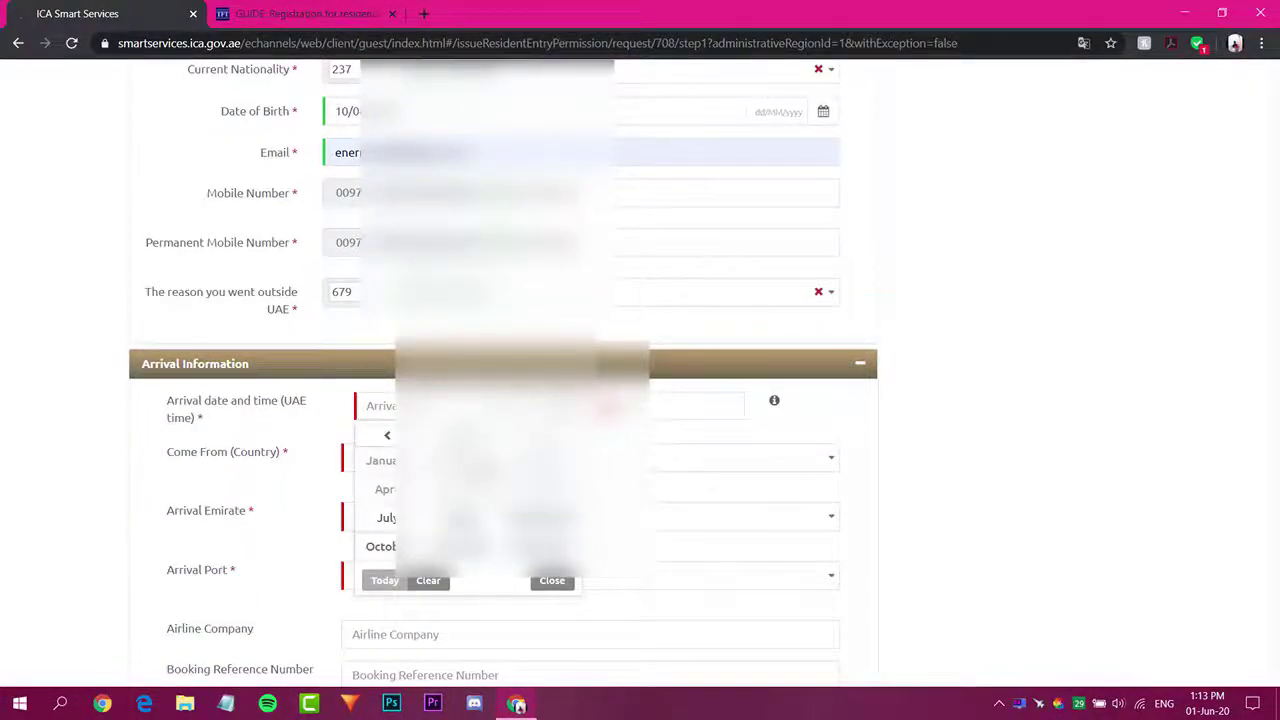
left_click(386, 517)
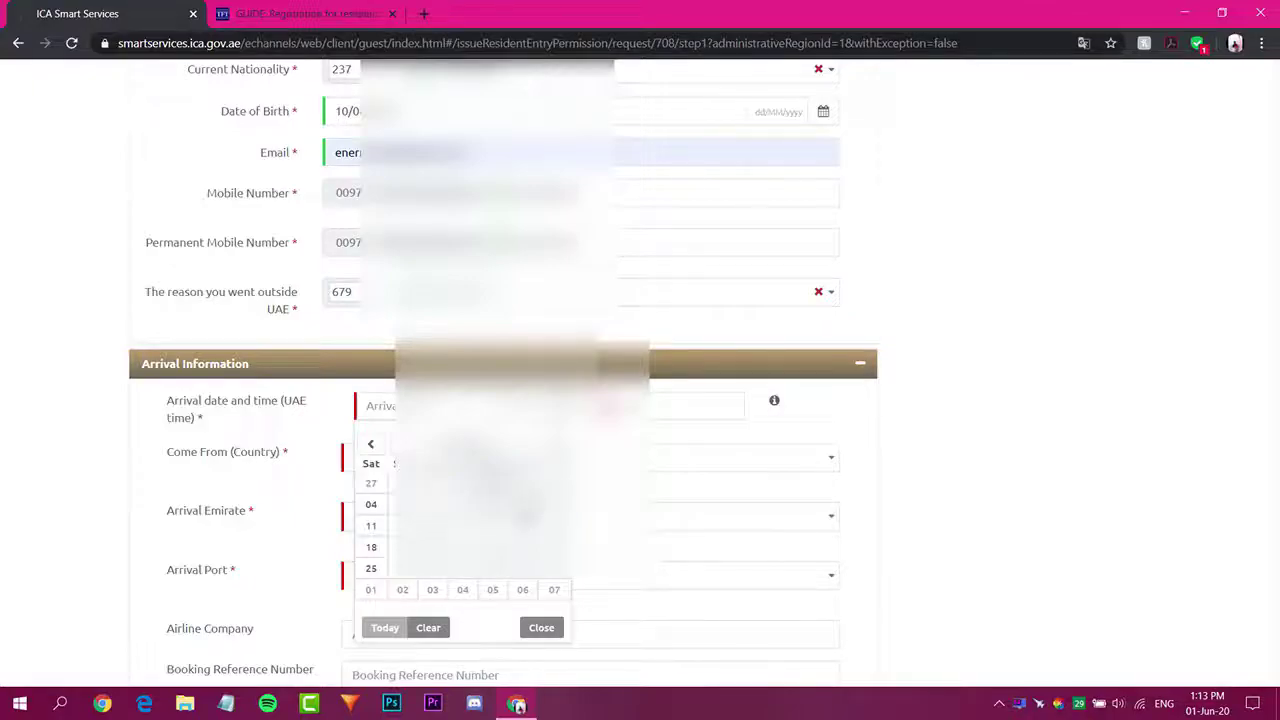
left_click(522, 504)
left_click(726, 403)
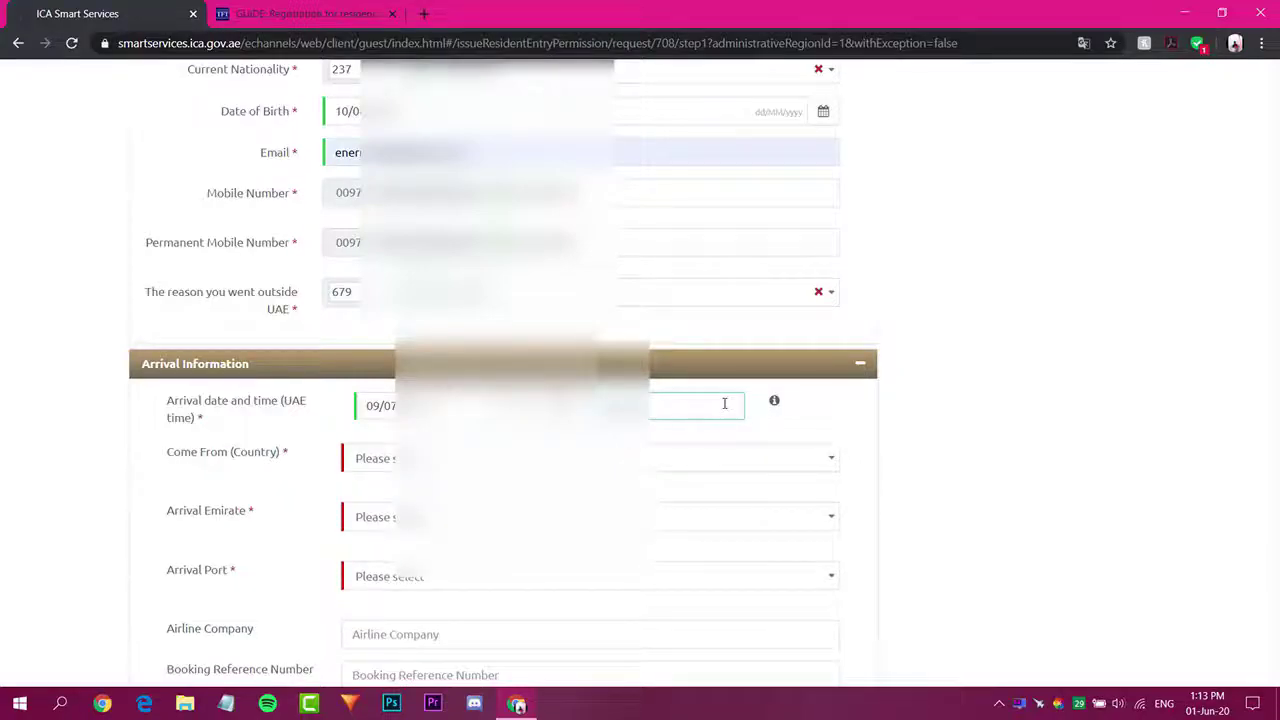
Step: Set origin country PHILIPPINES, arrival emirate DUBAI and arrival port DUBAI AIRPORT
left_click(830, 460)
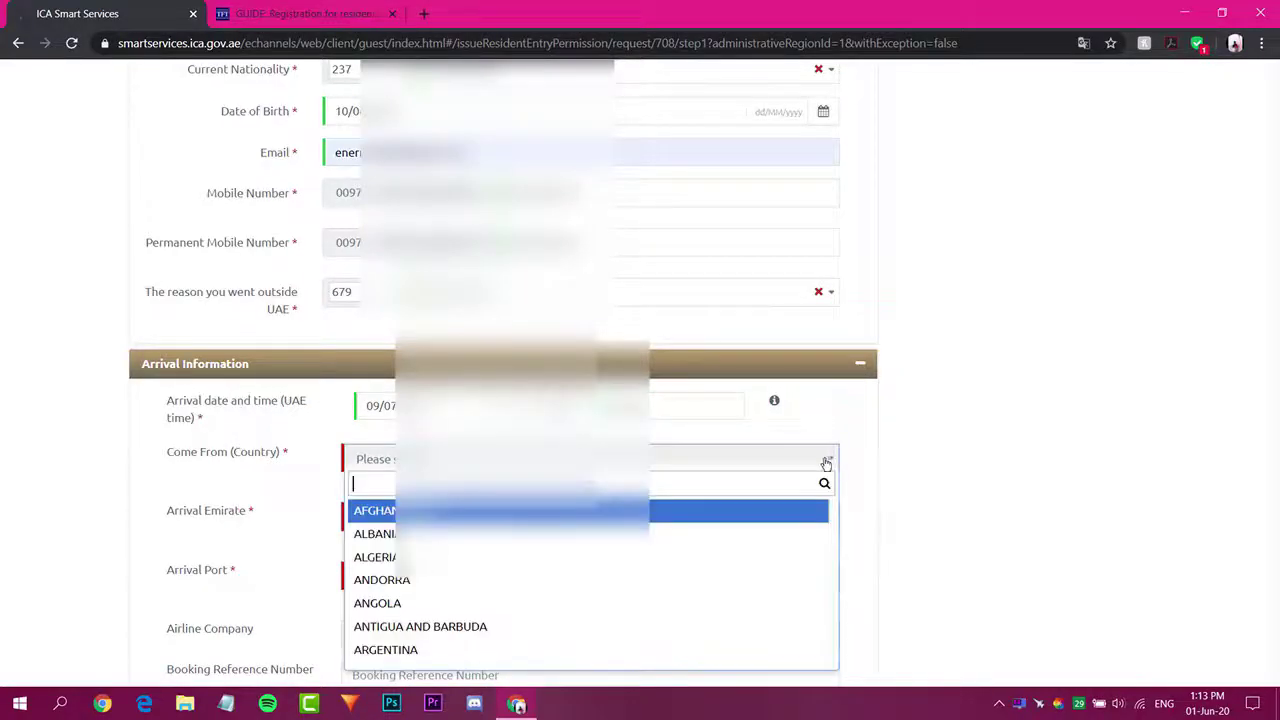
type("p")
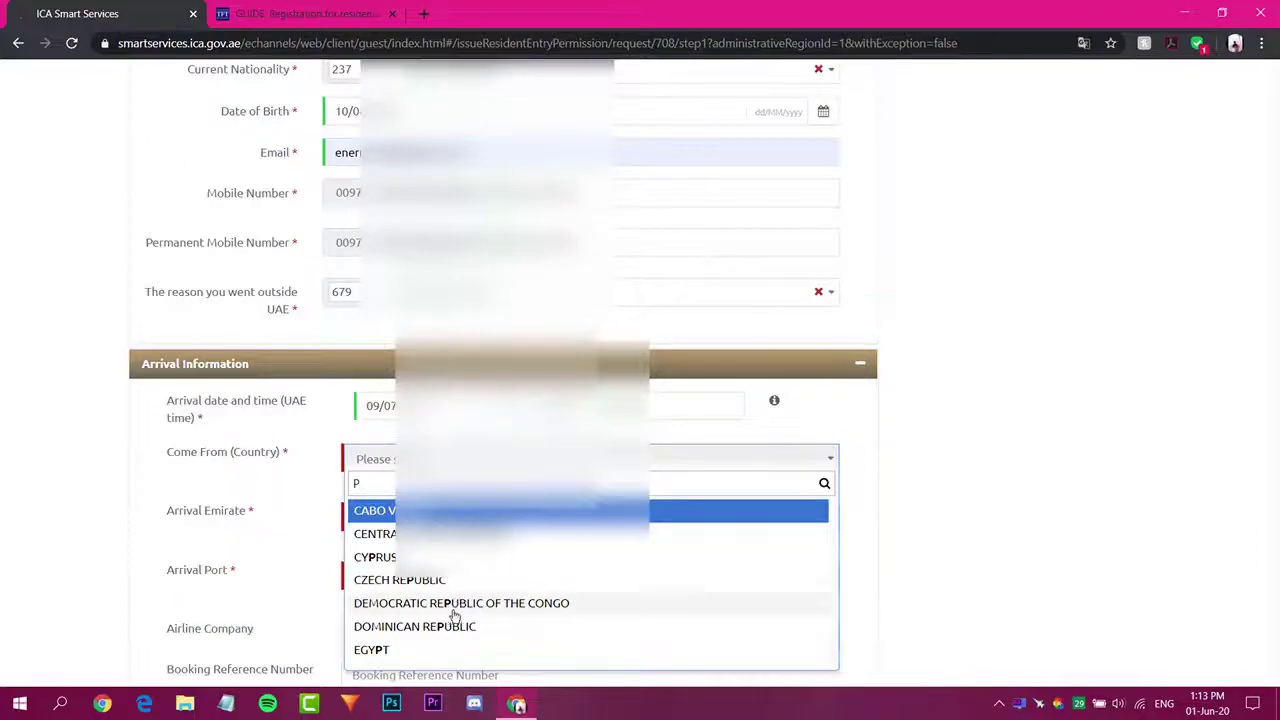
scroll(463, 590, "down", 3)
scroll(463, 590, "down", 1)
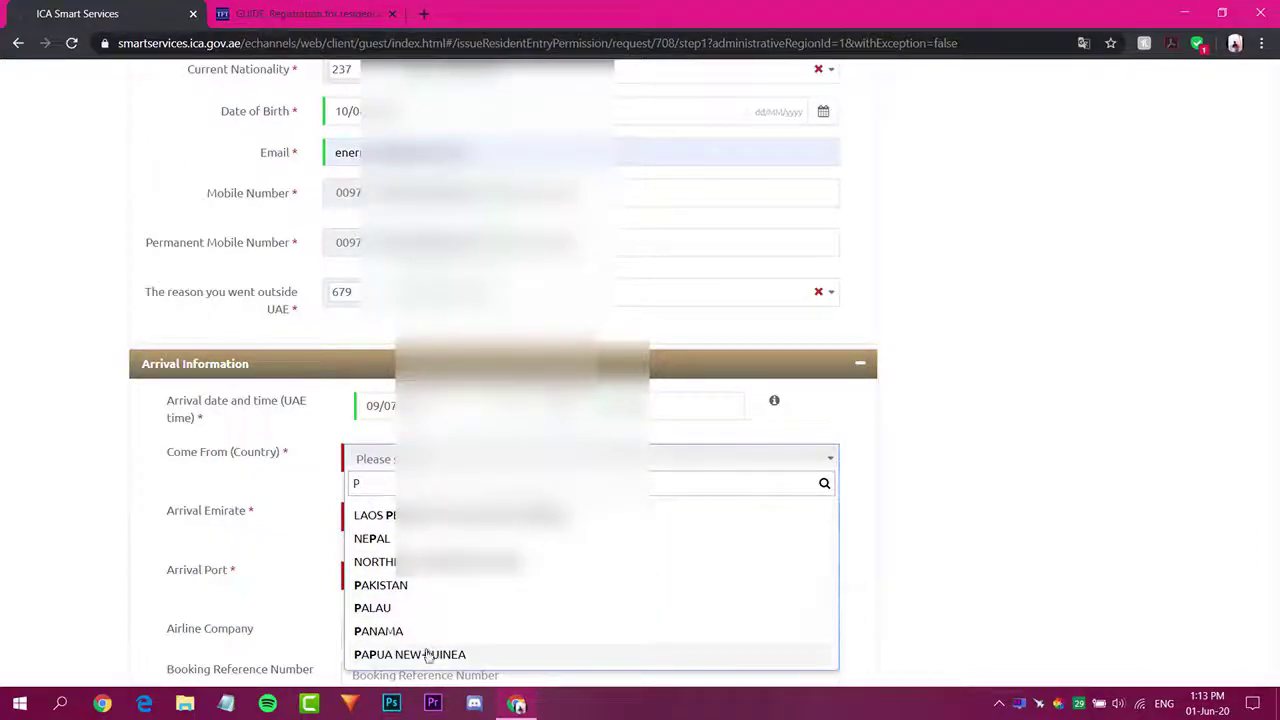
scroll(425, 643, "down", 2)
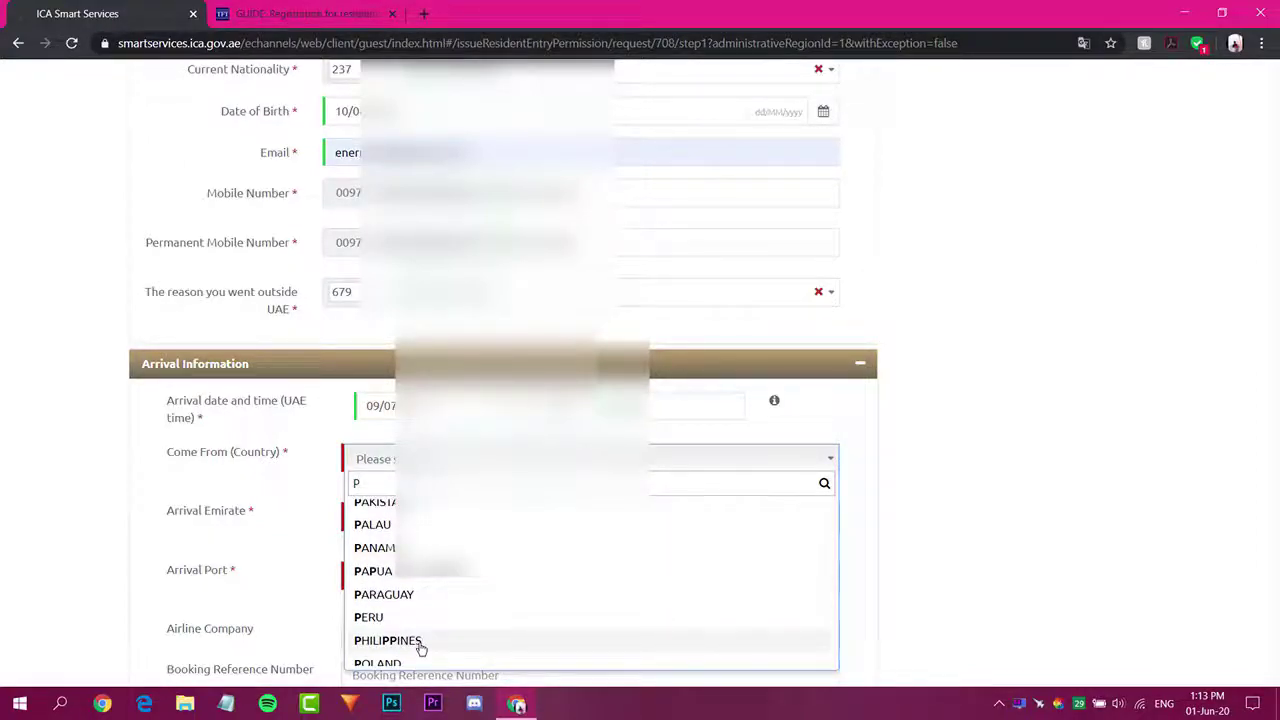
left_click(425, 640)
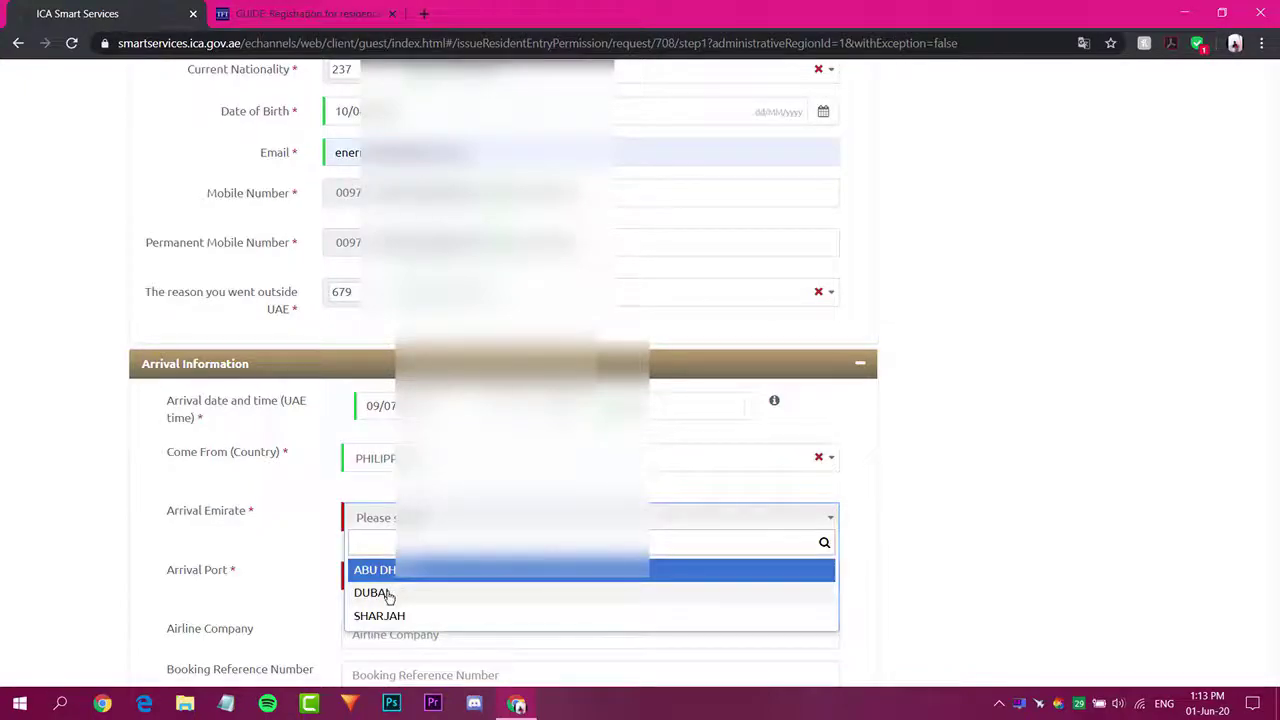
left_click(390, 593)
left_click(397, 579)
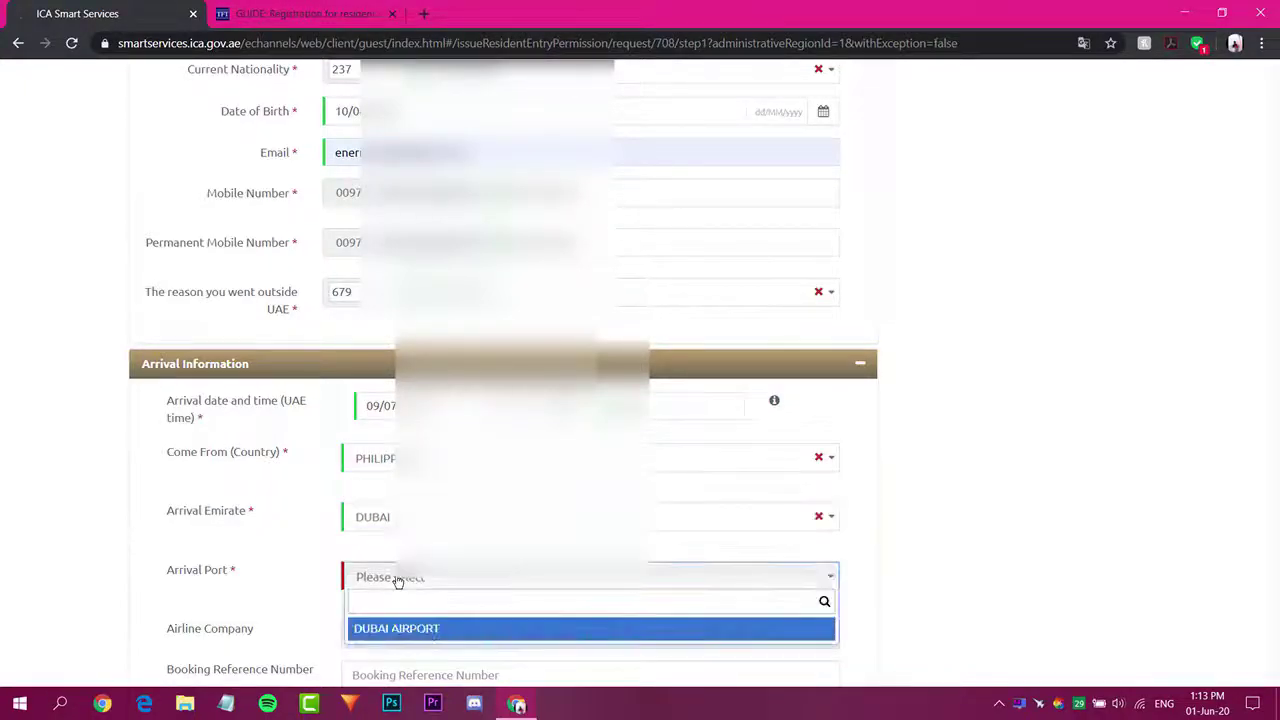
left_click(400, 628)
left_click(406, 634)
Step: Enter Singapore Airlines as the airline and the booking reference number, then pass the reCAPTCHA check
type("SINGA")
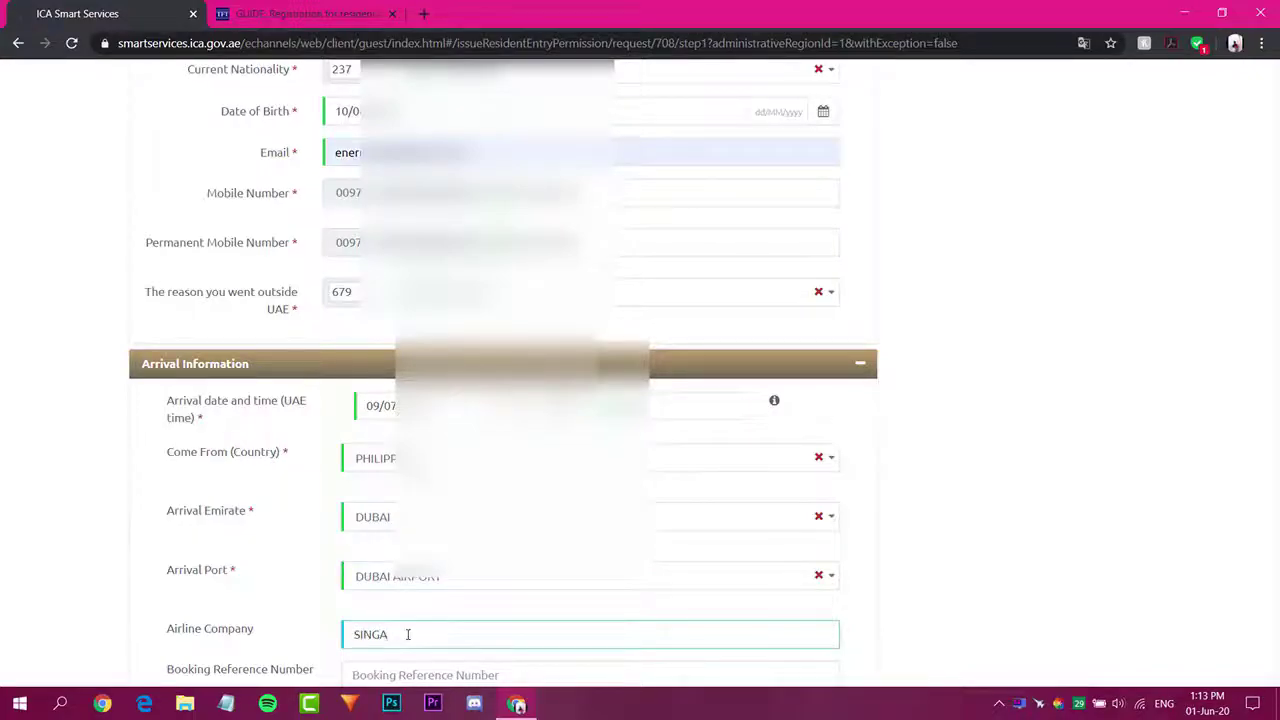
type("PORE AIRLINE")
scroll(449, 634, "down", 2)
key("Tab")
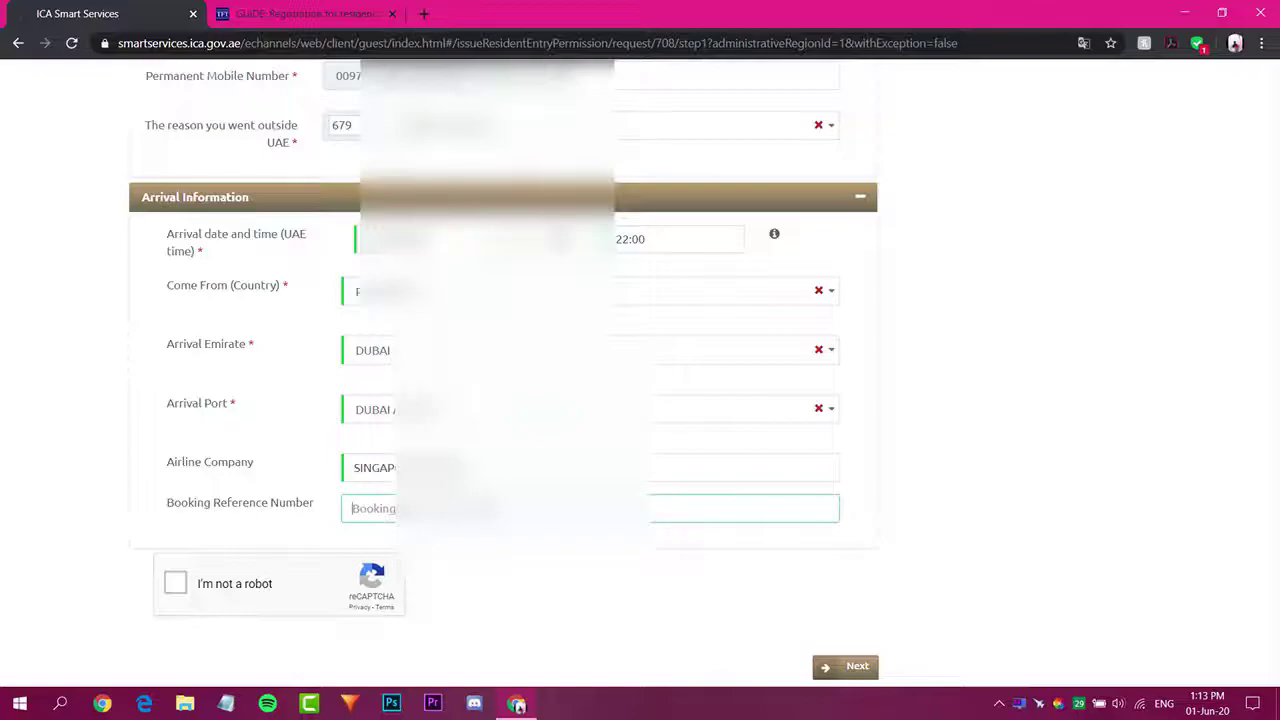
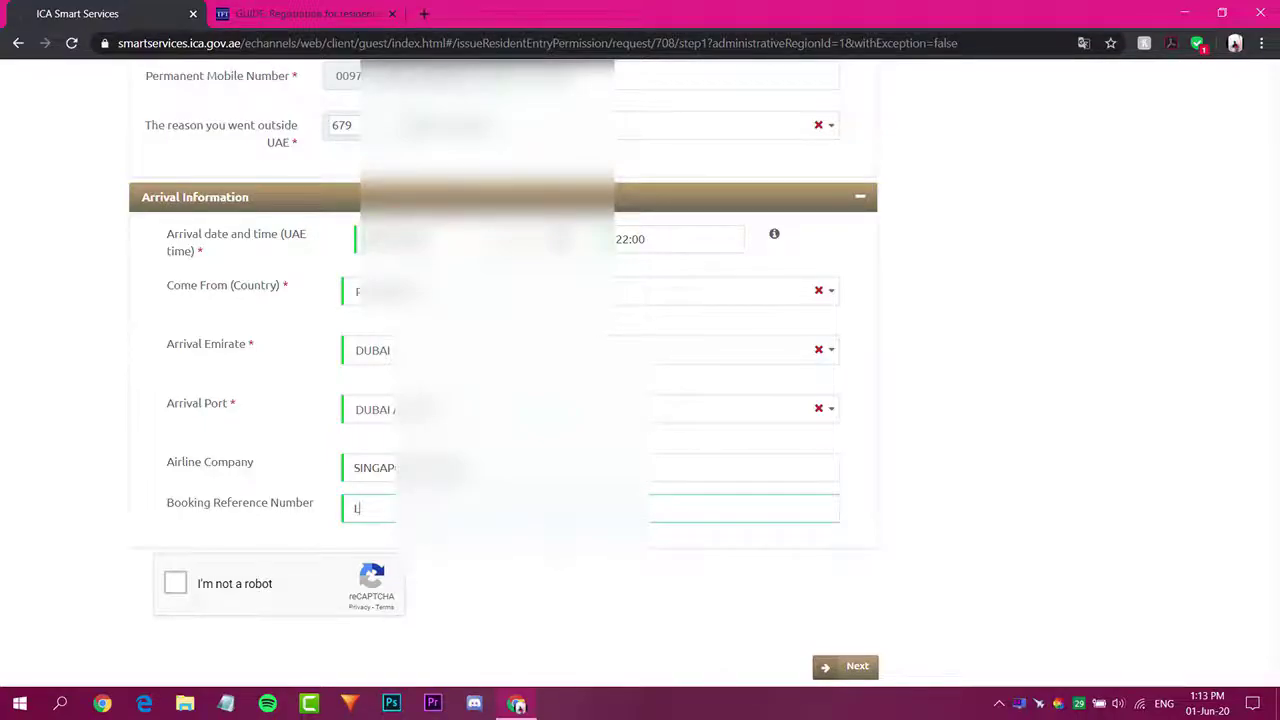
left_click(186, 590)
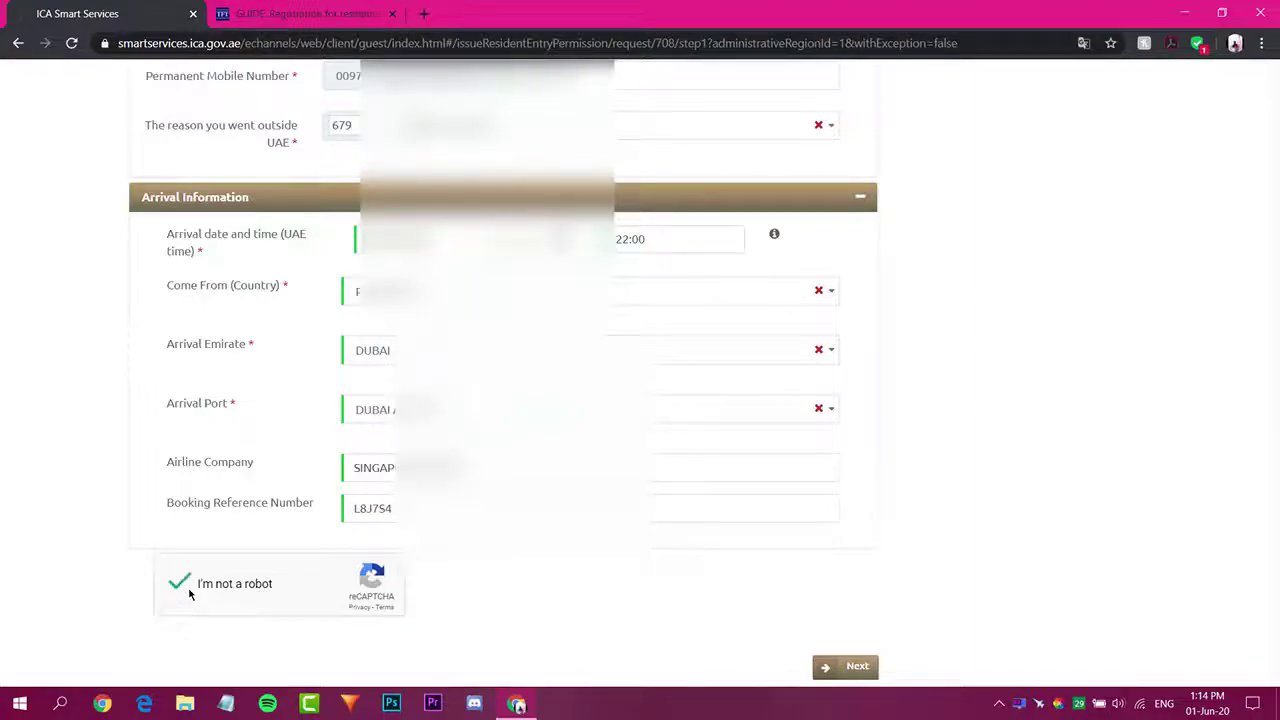
Step: Continue to Attachments and attach Desktop > Daddy > visa.jpg as the Copy of Residency
left_click(857, 667)
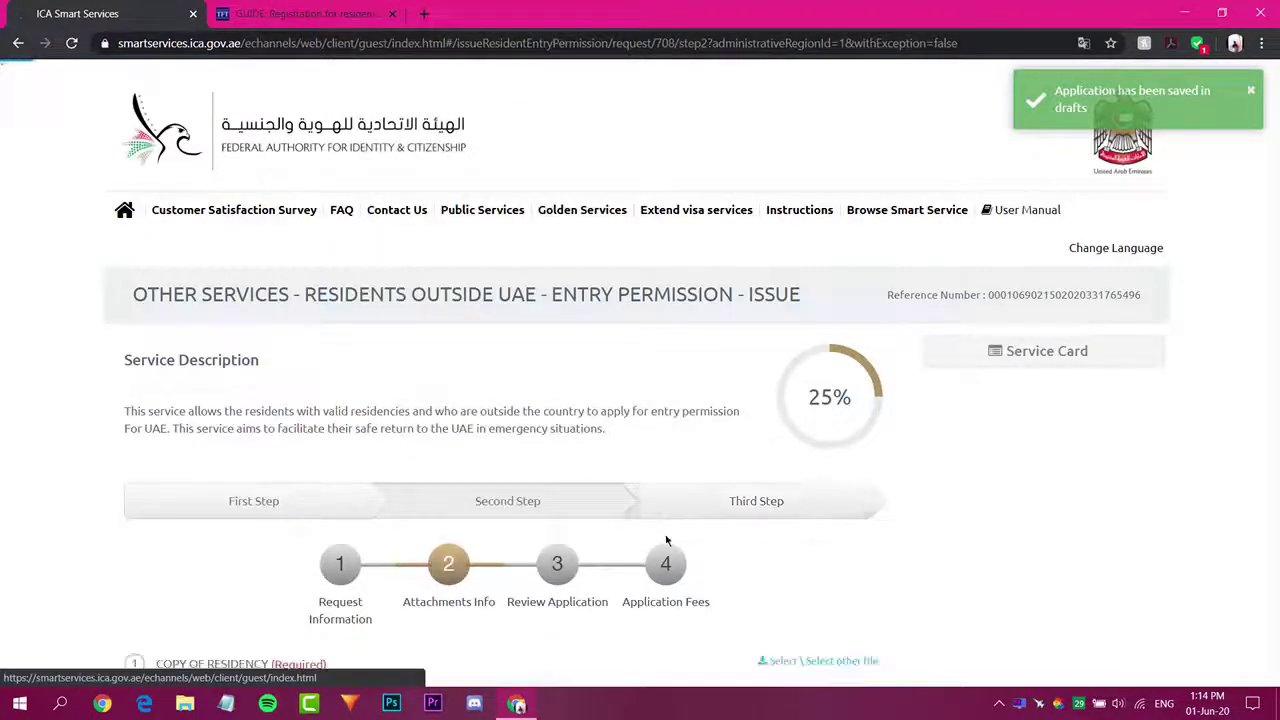
scroll(671, 486, "down", 2)
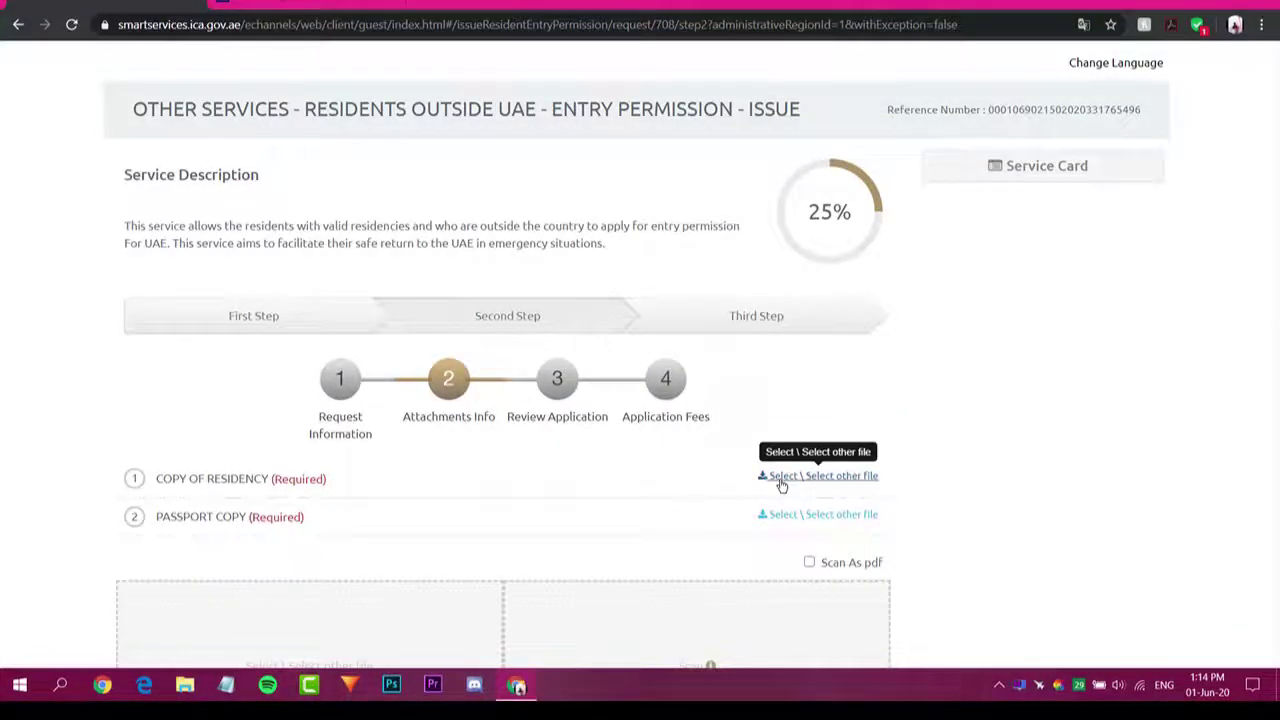
left_click(780, 477)
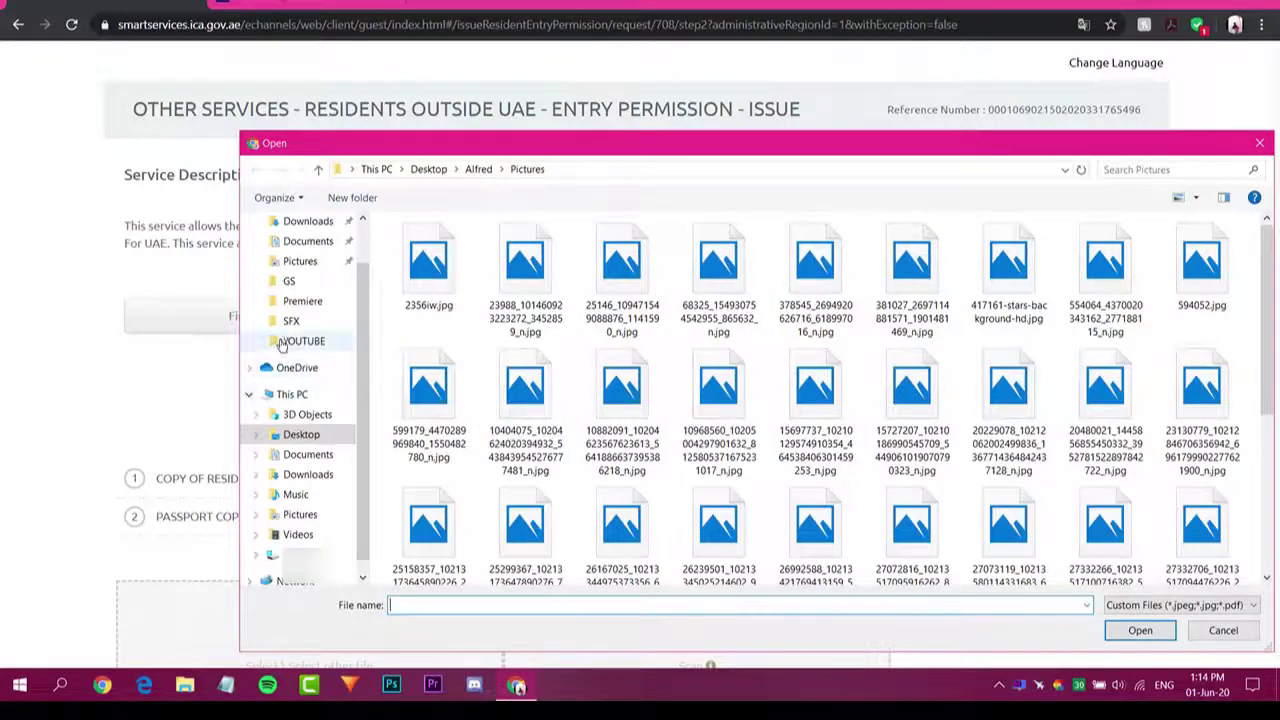
scroll(316, 472, "down", 1)
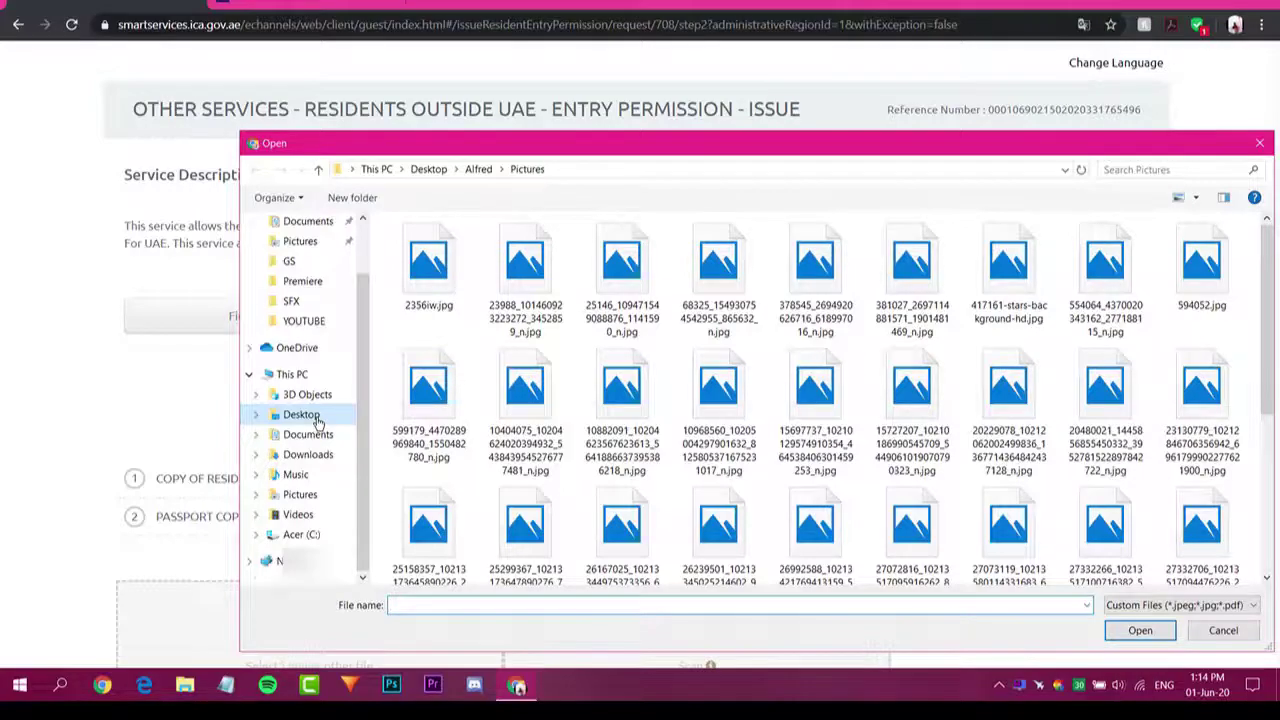
left_click(318, 418)
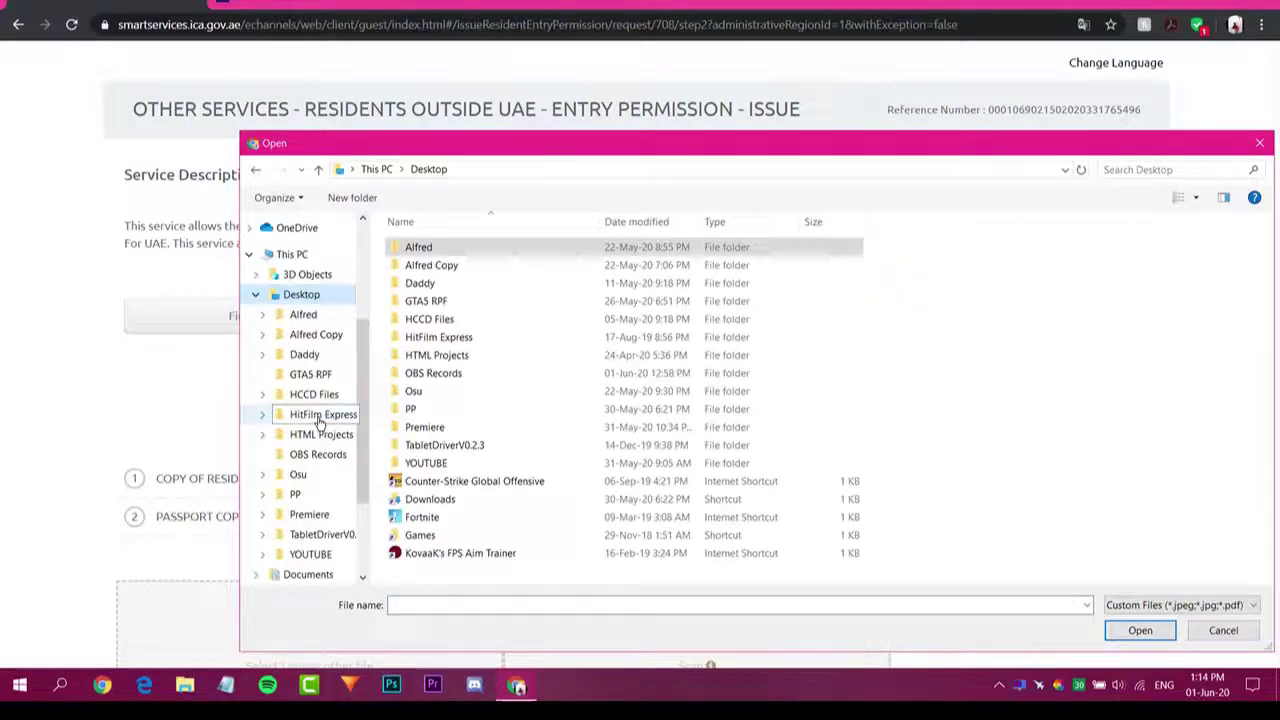
double_click(449, 285)
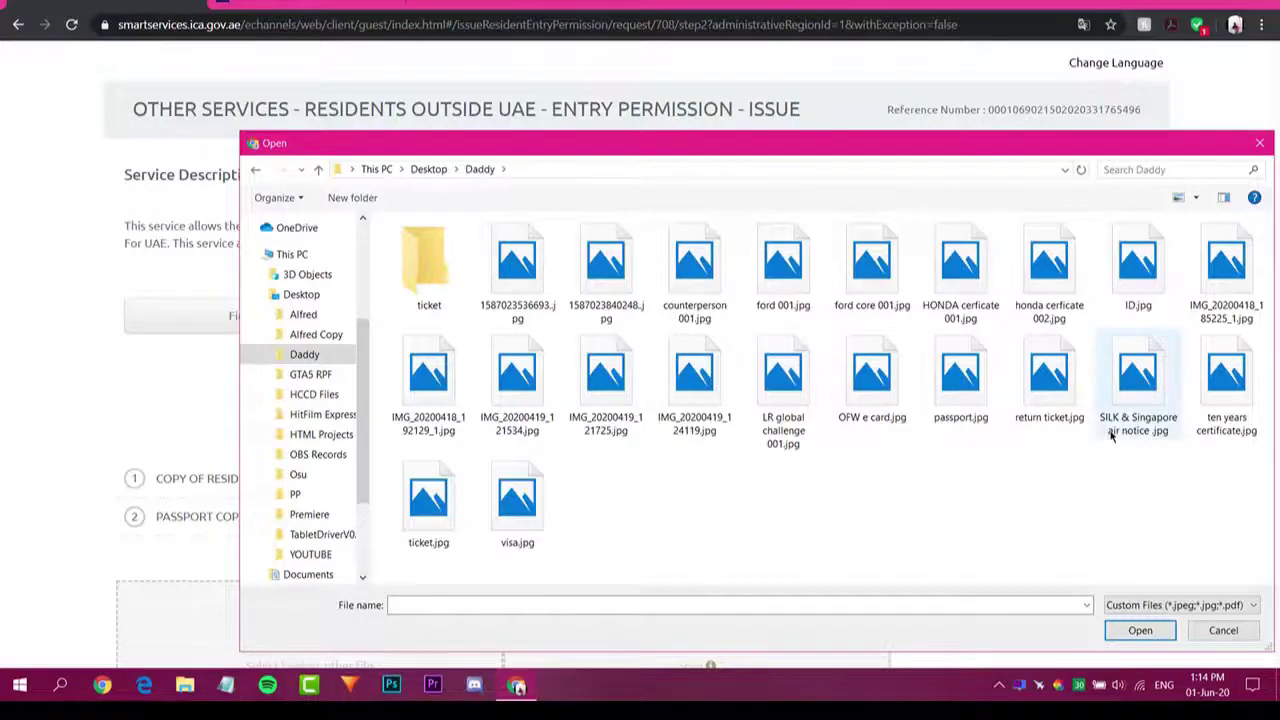
left_click(526, 546)
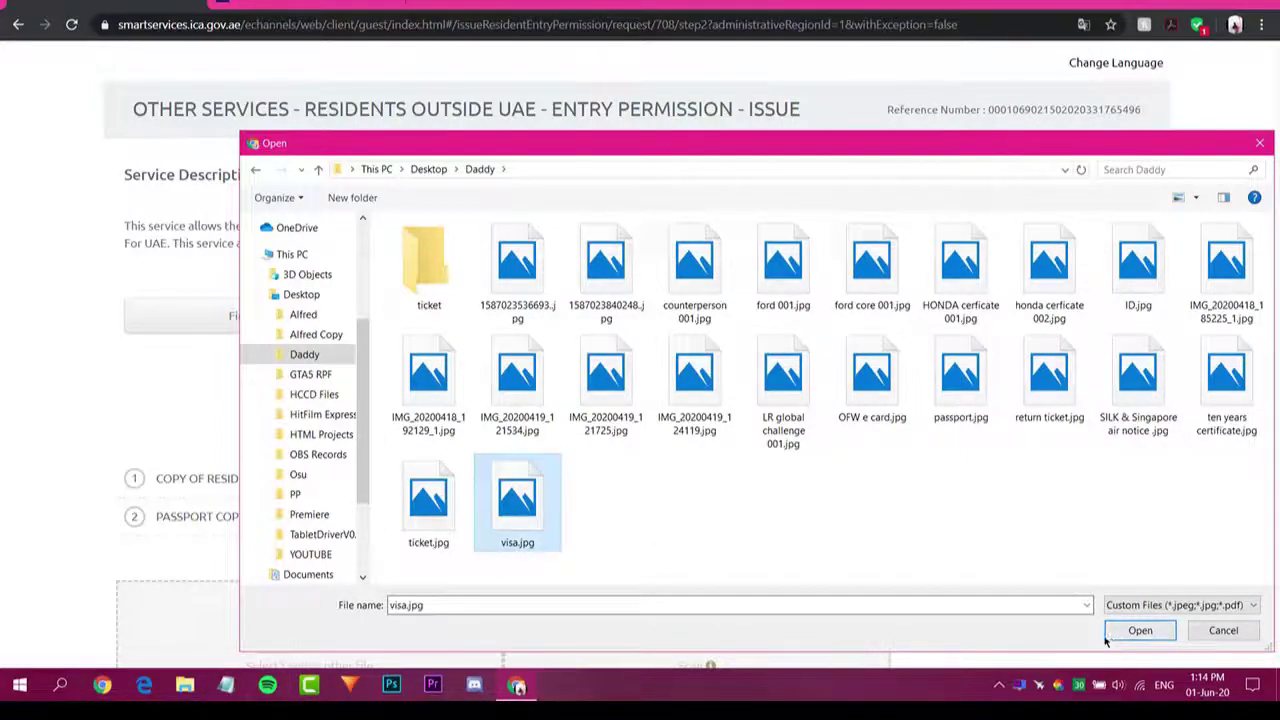
left_click(1140, 631)
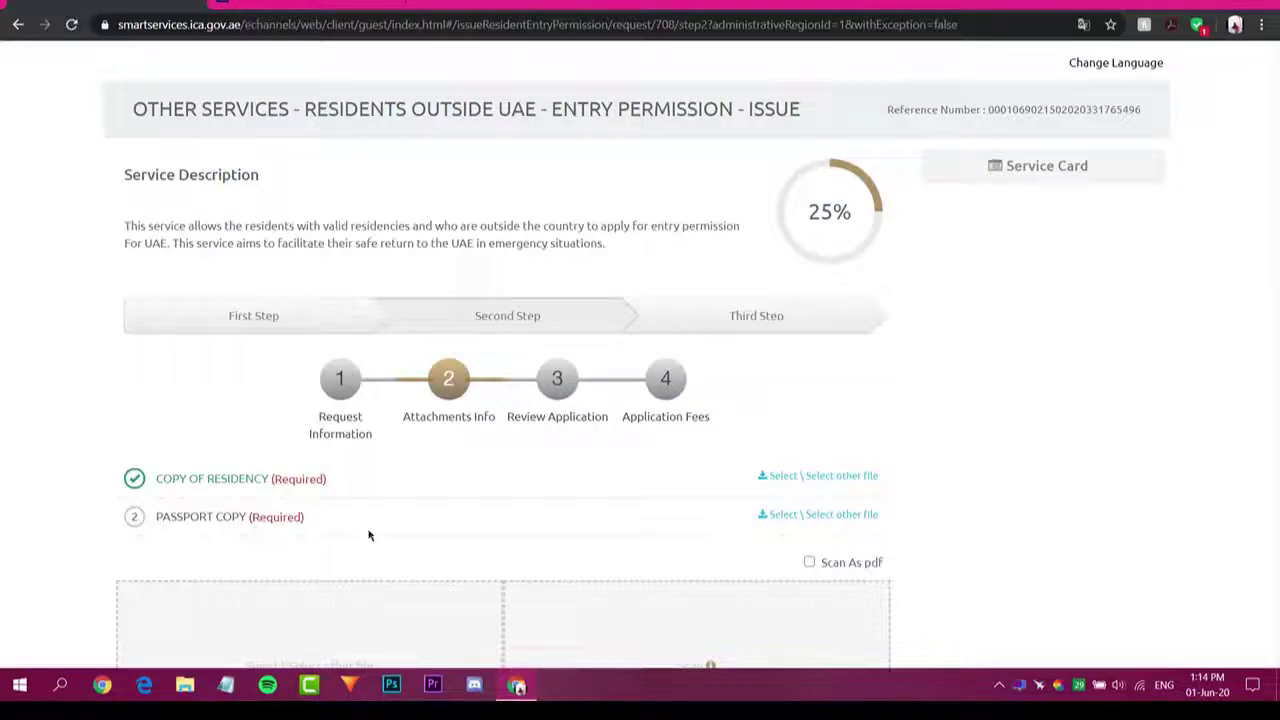
Step: Attach passport.jpg as the Passport Copy
left_click(815, 517)
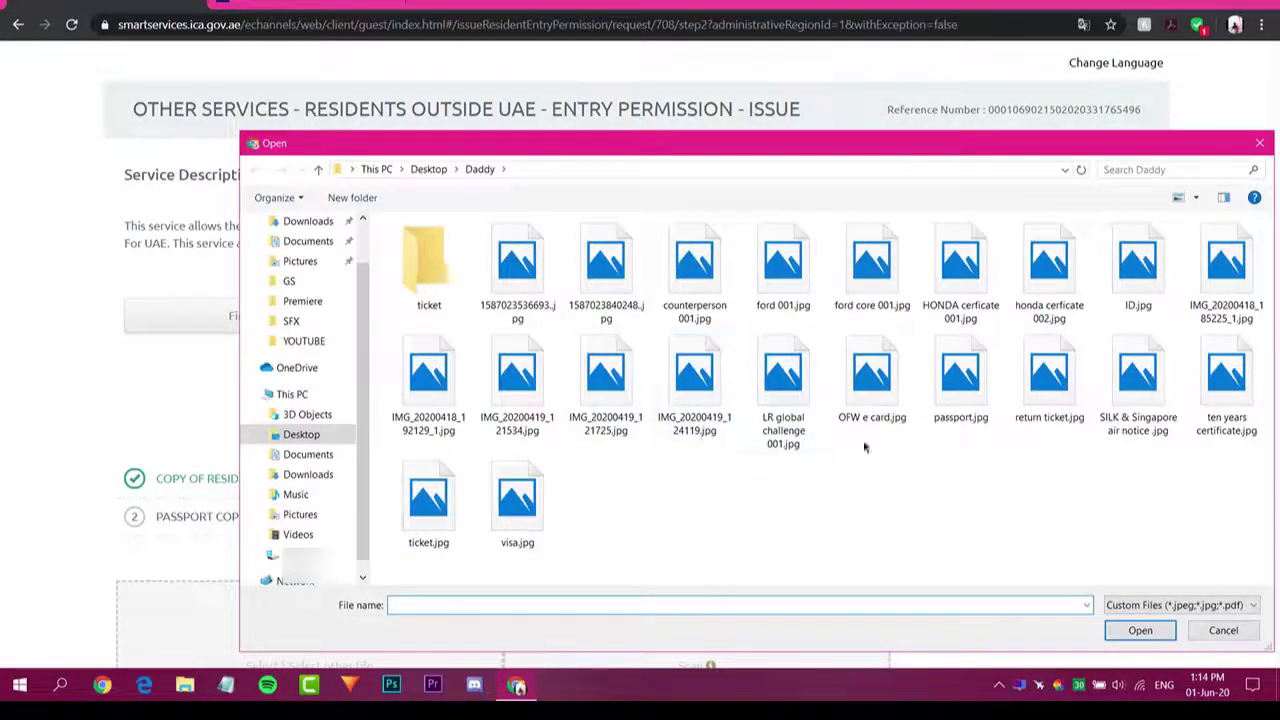
left_click(963, 388)
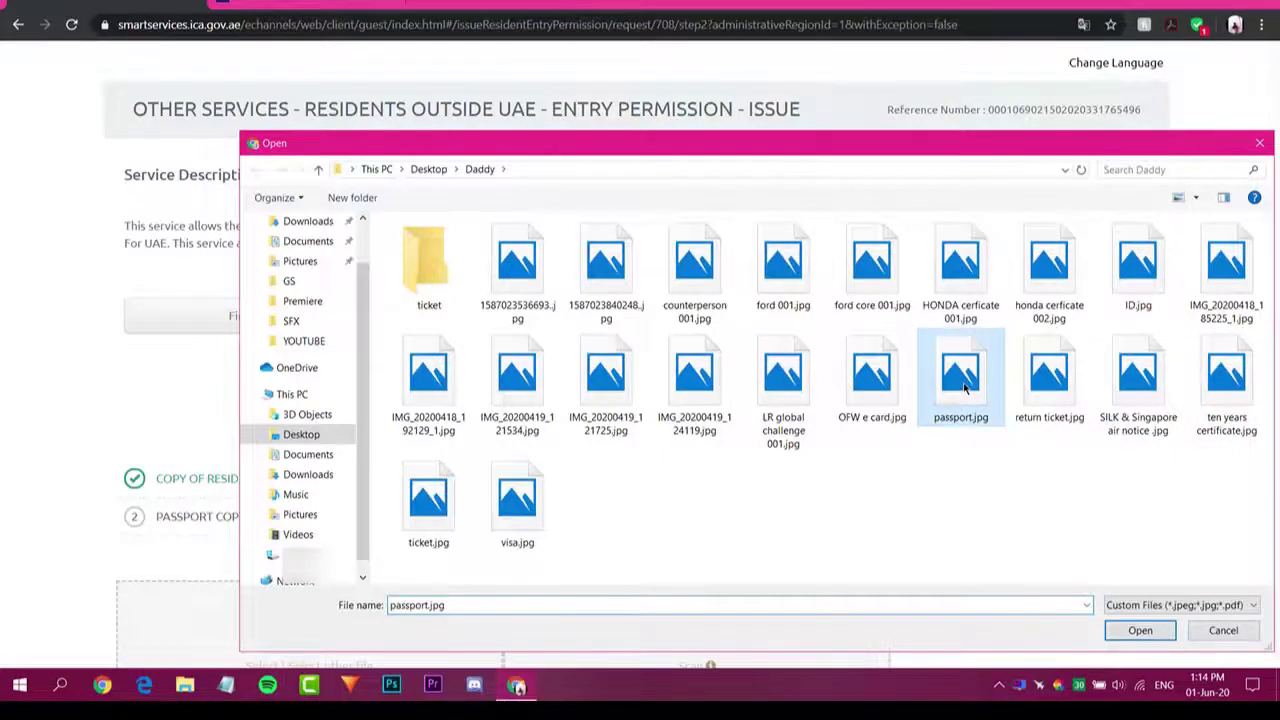
left_click(1139, 630)
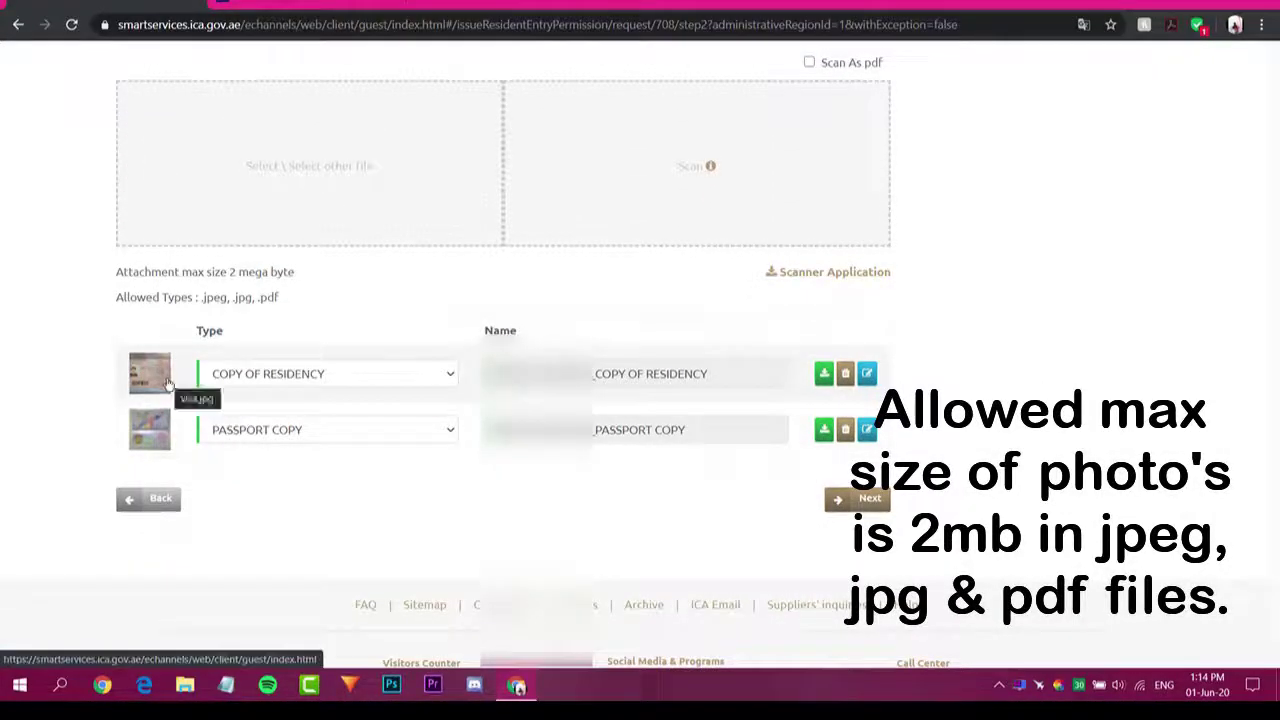
Step: Check both uploaded attachments and continue to the Review Application step
scroll(674, 496, "up", 1)
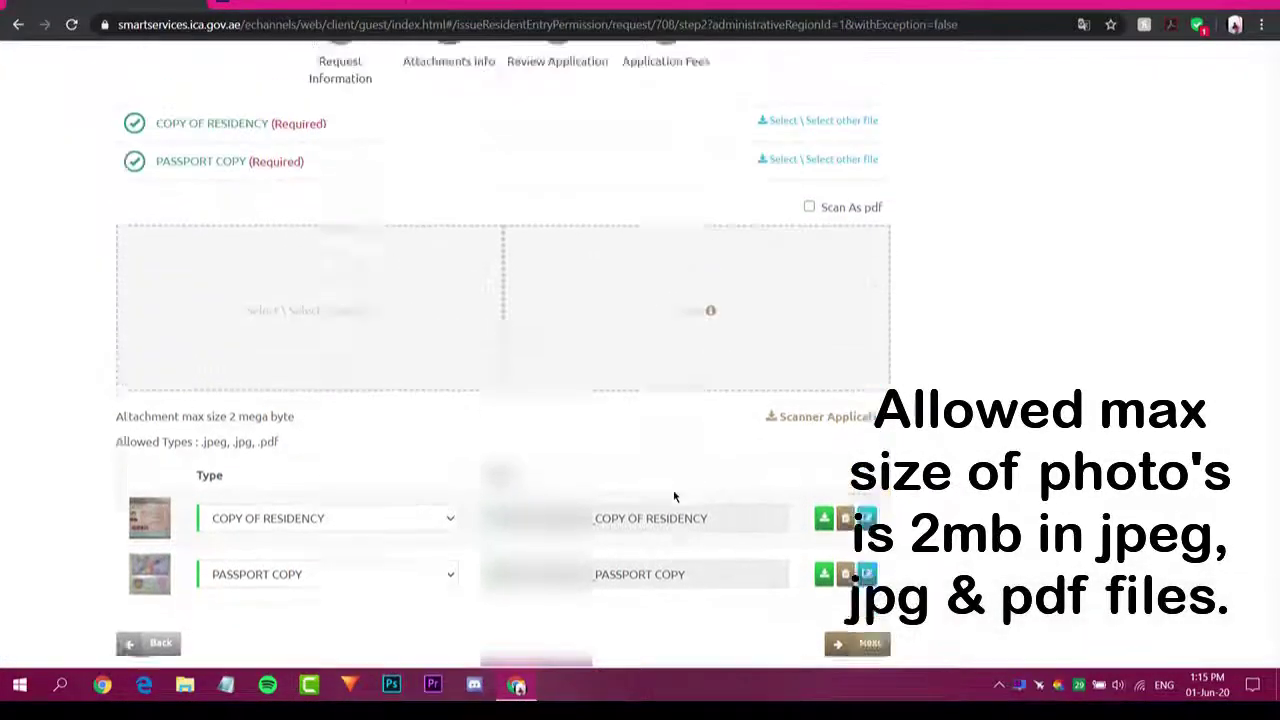
scroll(674, 496, "up", 1)
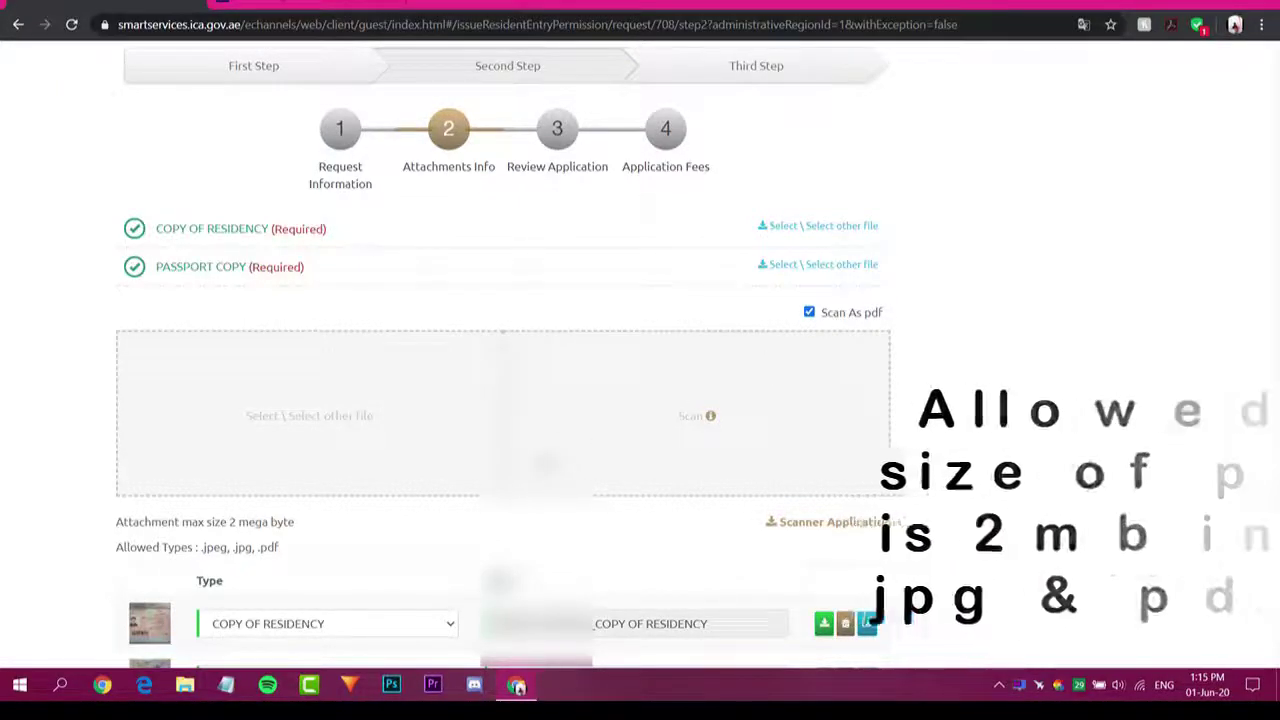
scroll(518, 688, "down", 1)
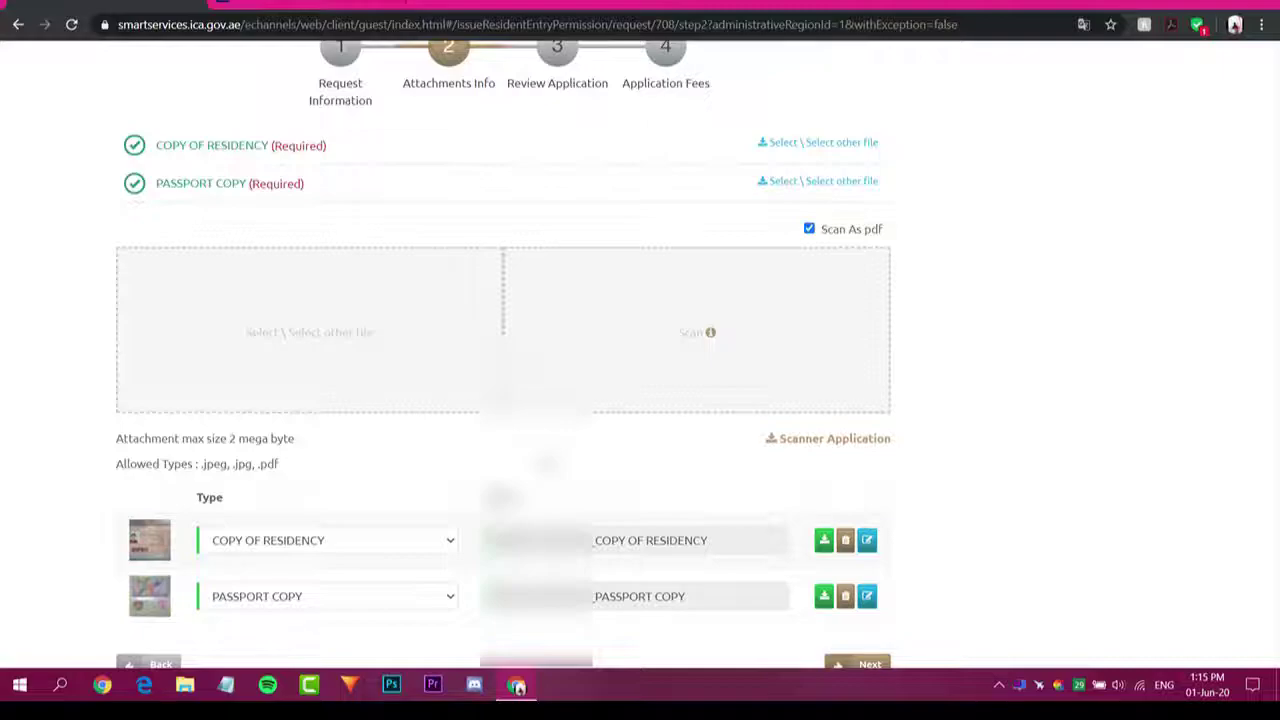
scroll(818, 325, "up", 1)
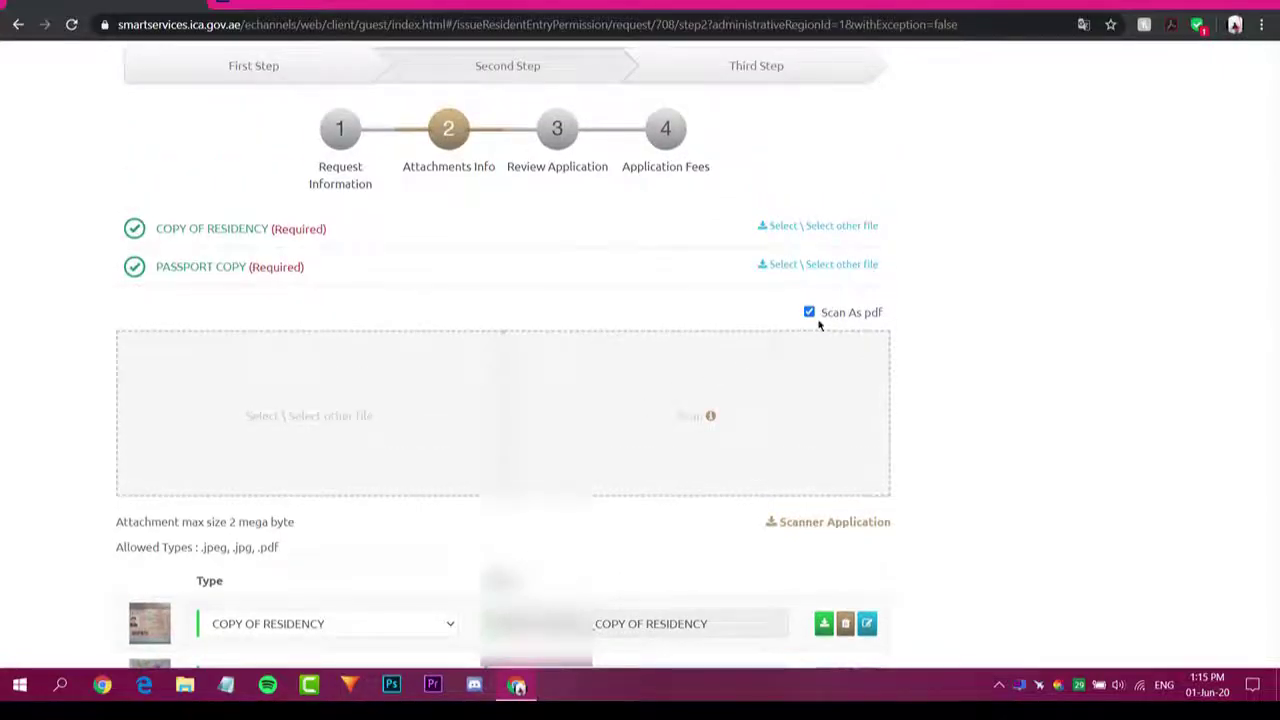
scroll(276, 462, "down", 2)
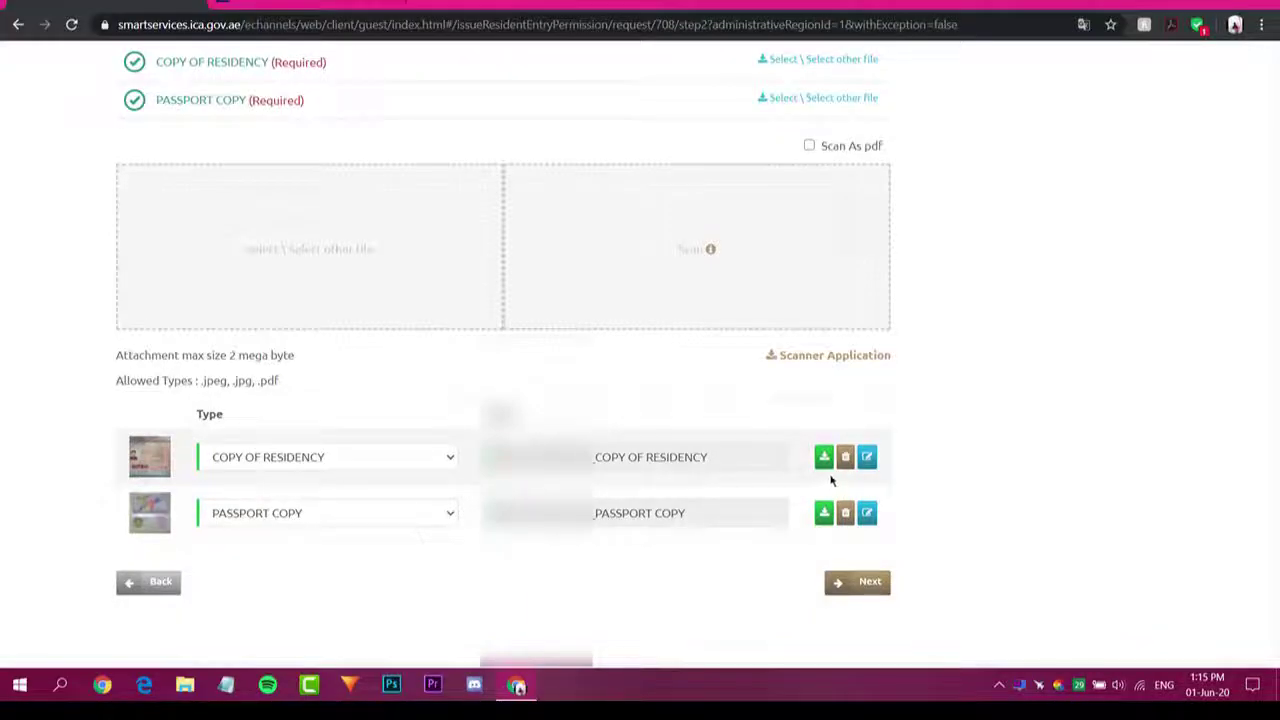
scroll(842, 470, "down", 1)
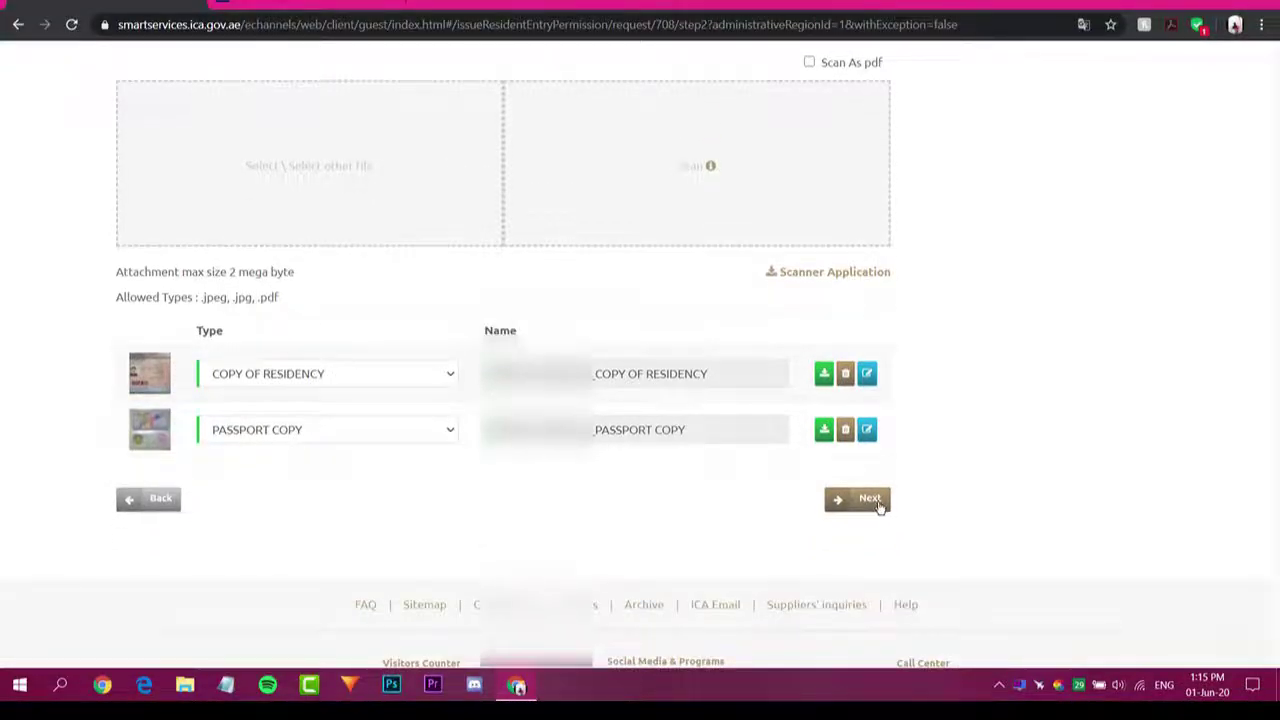
left_click(880, 507)
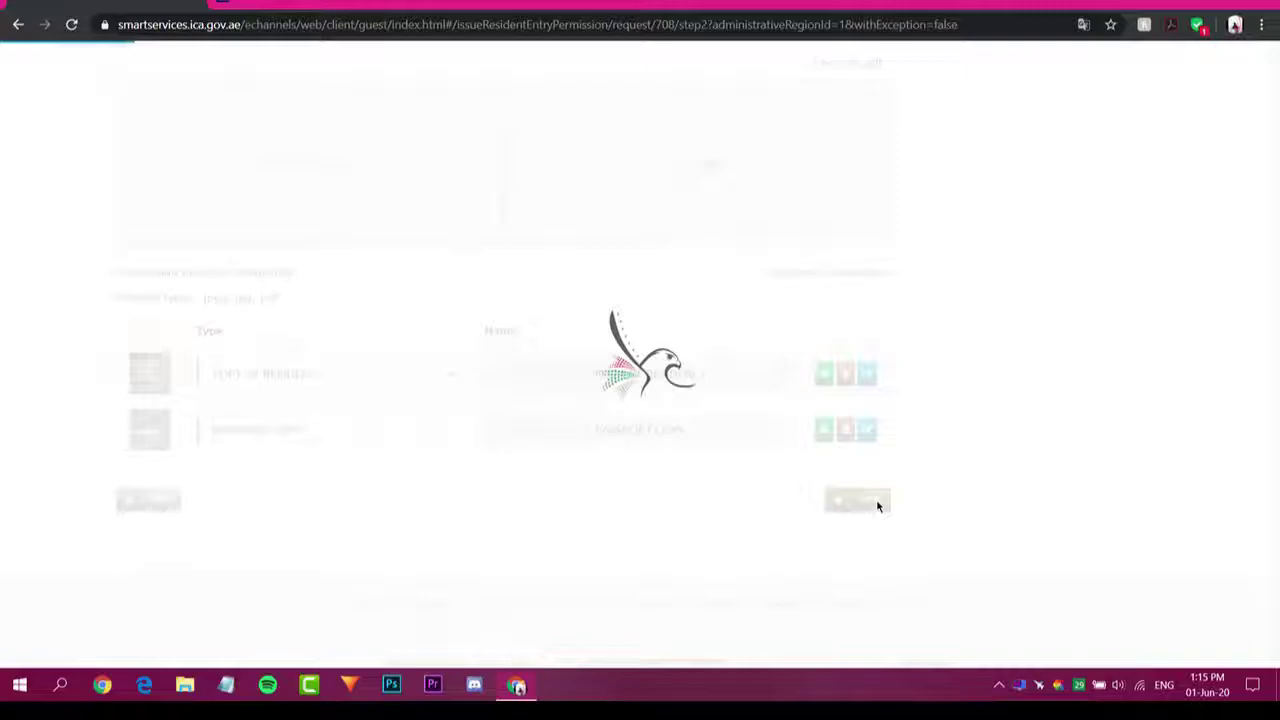
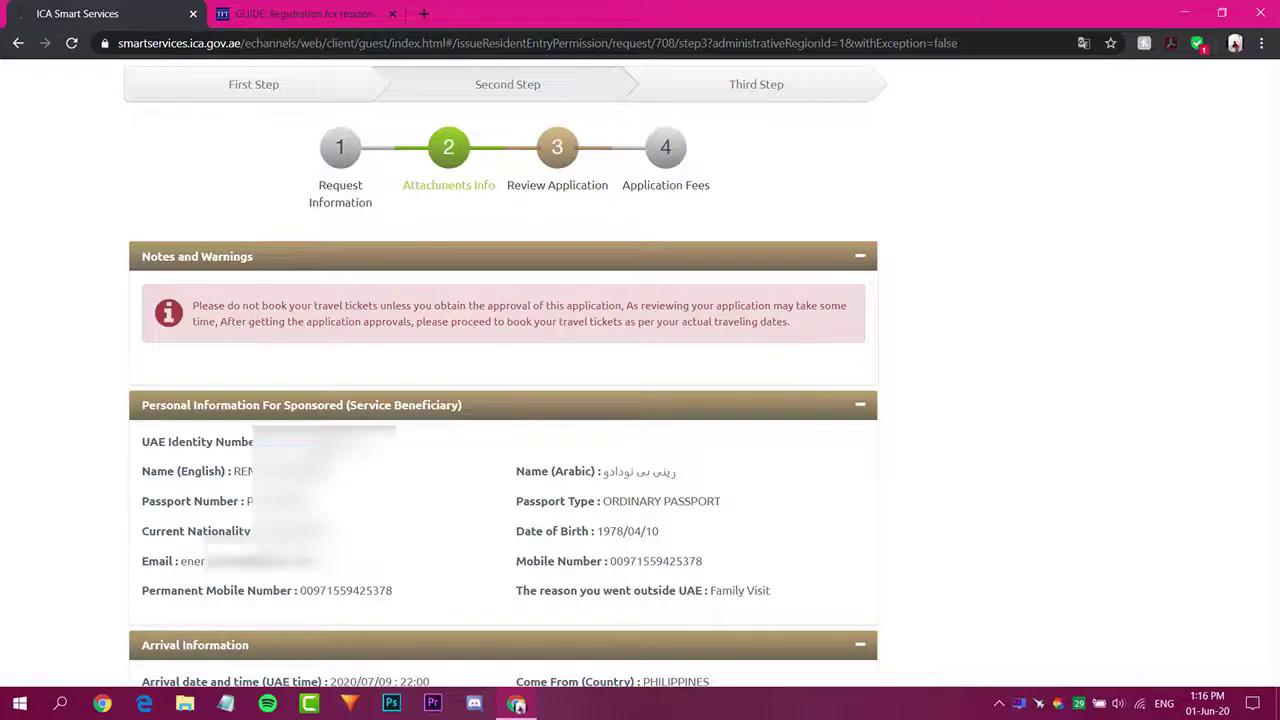
Step: Scroll to the bottom of the Review Application page
scroll(260, 560, "down", 3)
Step: Go back from the review, through attachments, to the request information step
left_click(175, 601)
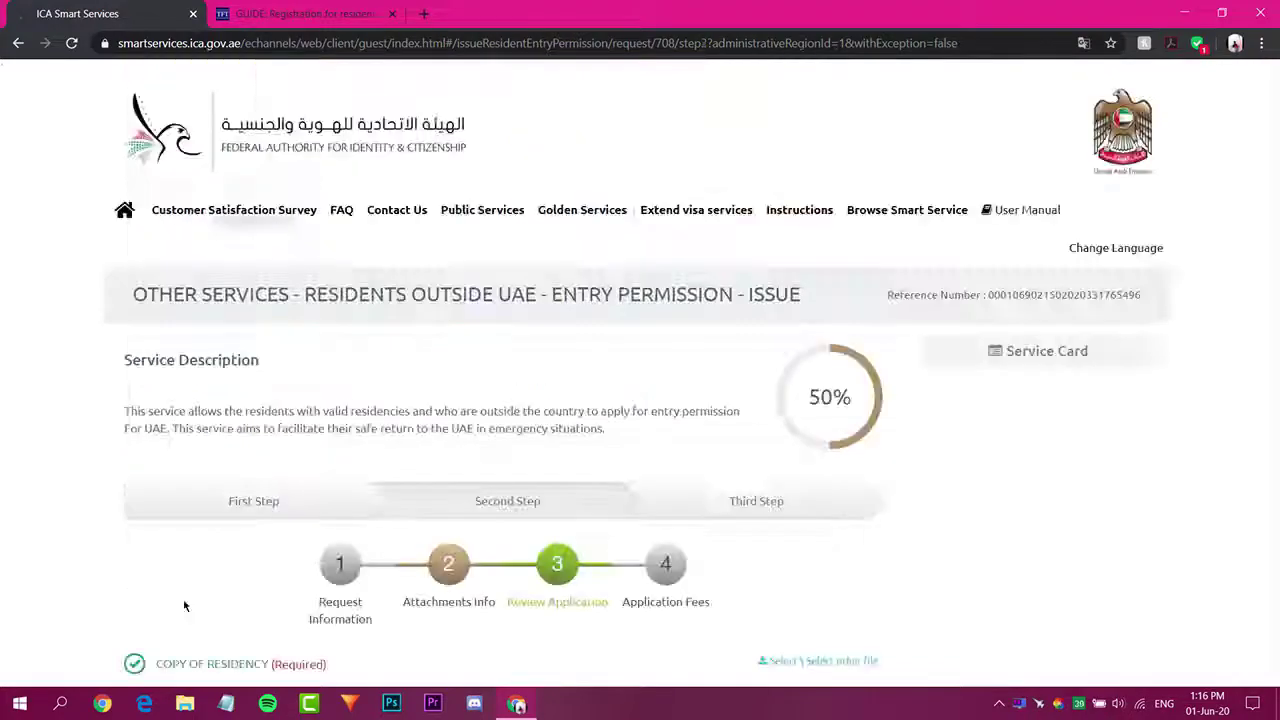
scroll(194, 594, "down", 3)
scroll(198, 594, "down", 2)
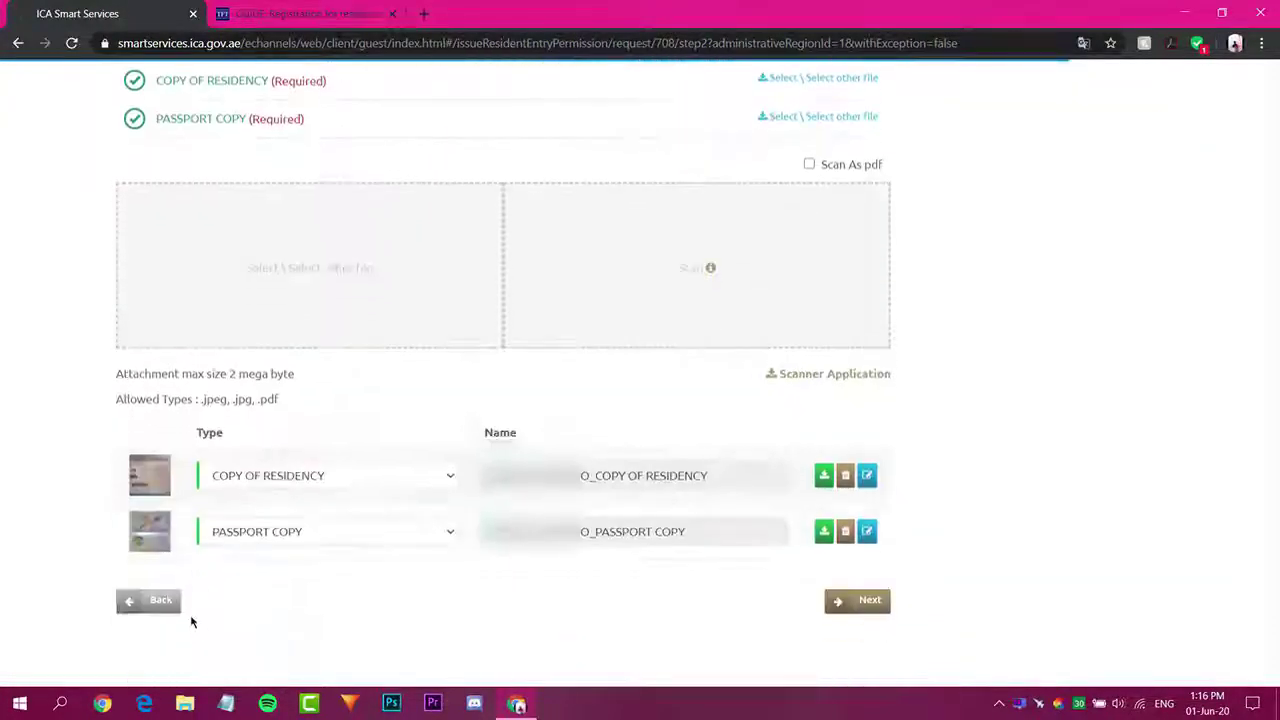
left_click(169, 609)
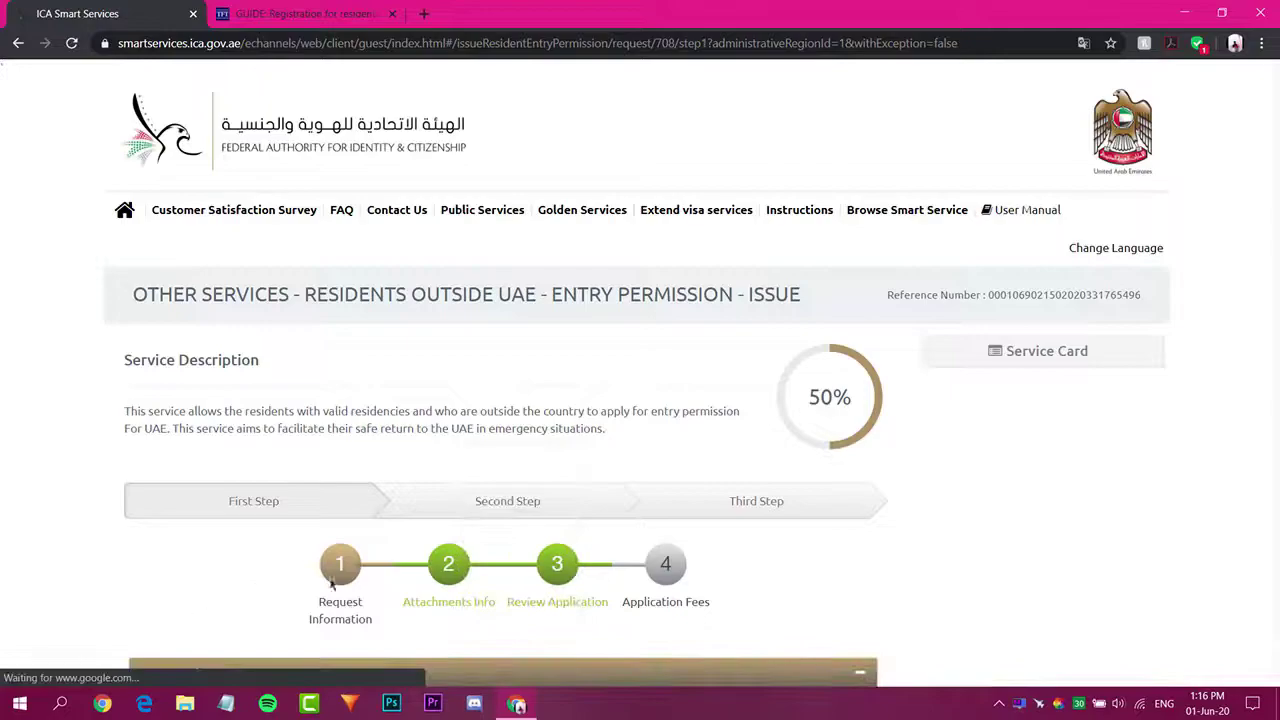
Step: Pass the 'I'm not a robot' check and save the request details as a draft
scroll(170, 611, "down", 4)
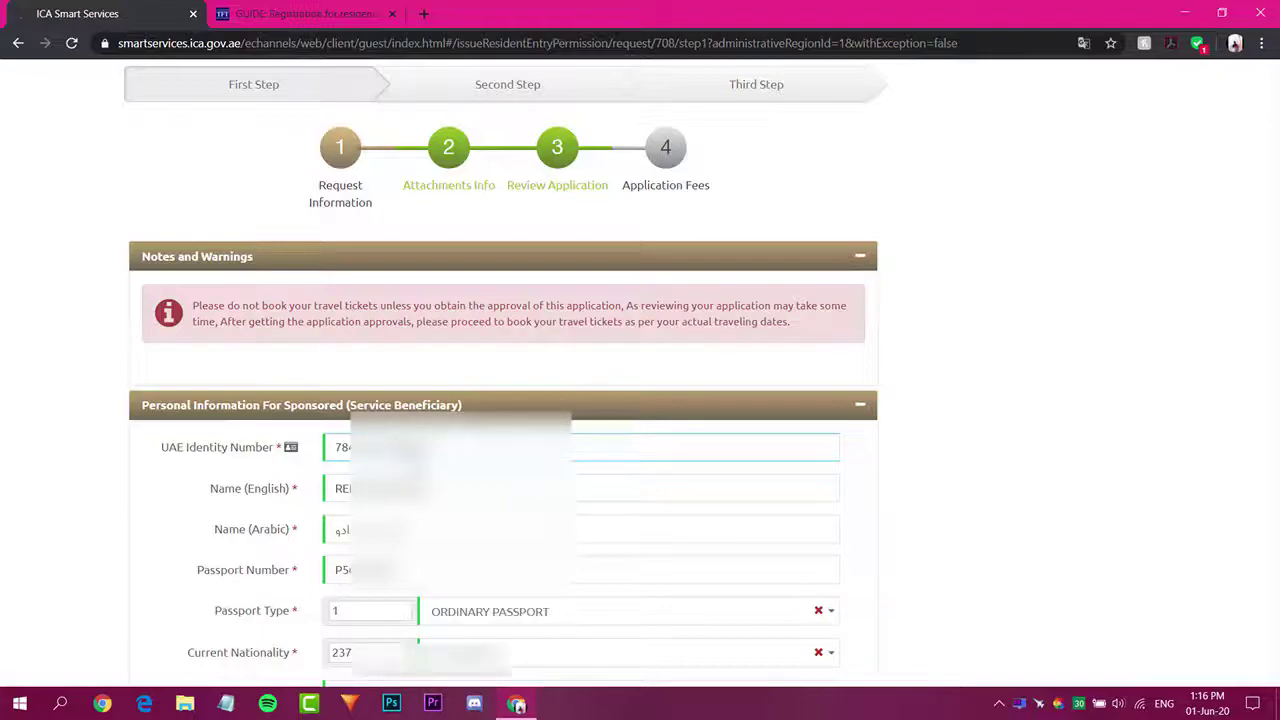
scroll(563, 500, "down", 6)
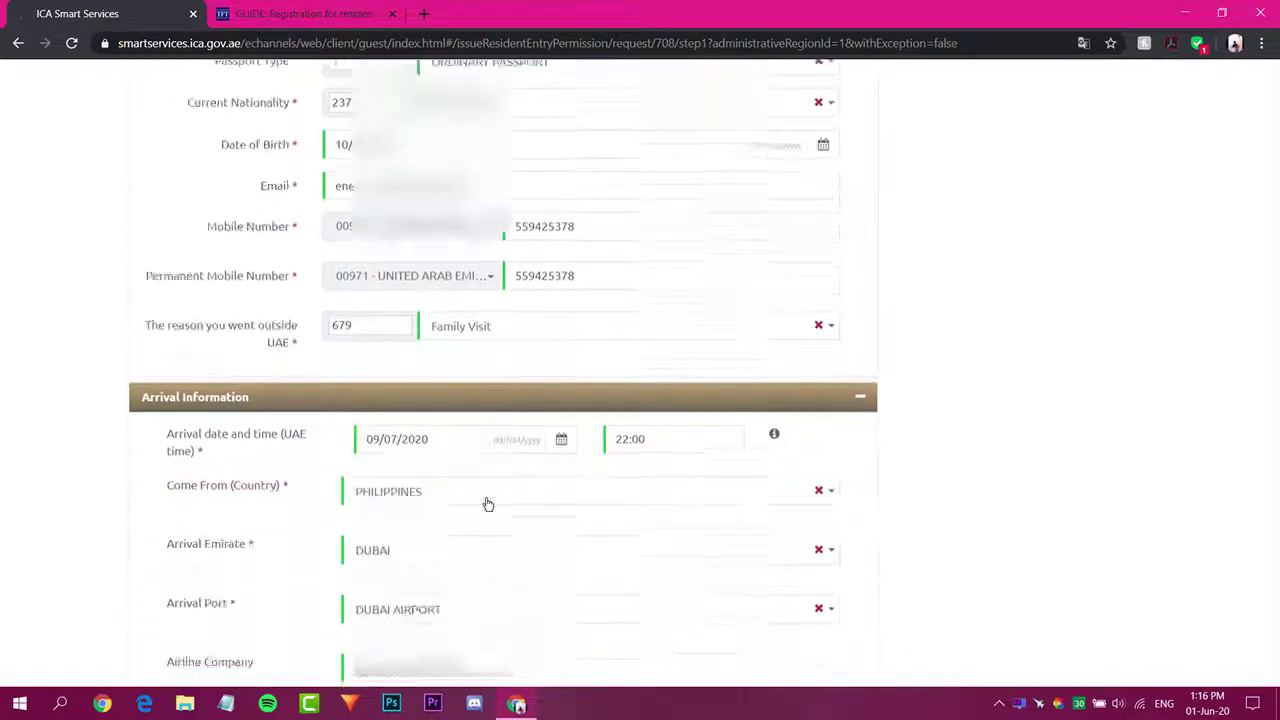
scroll(484, 504, "down", 3)
left_click(181, 503)
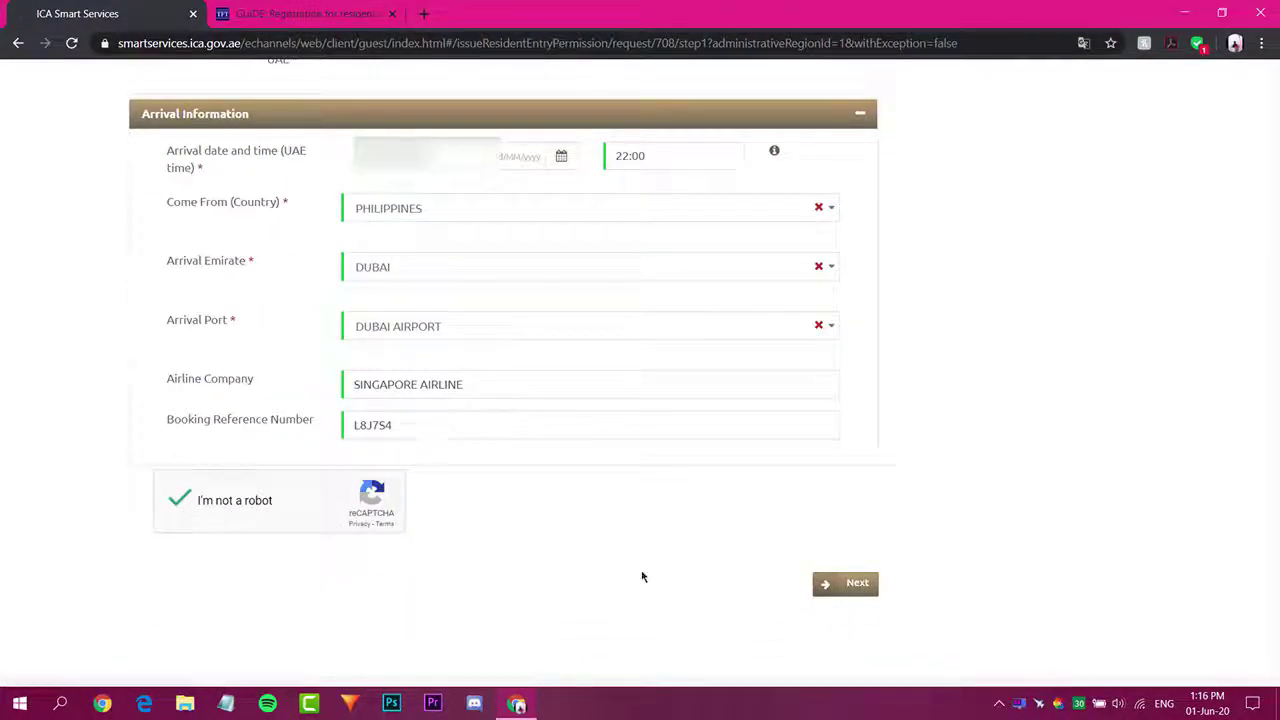
left_click(856, 587)
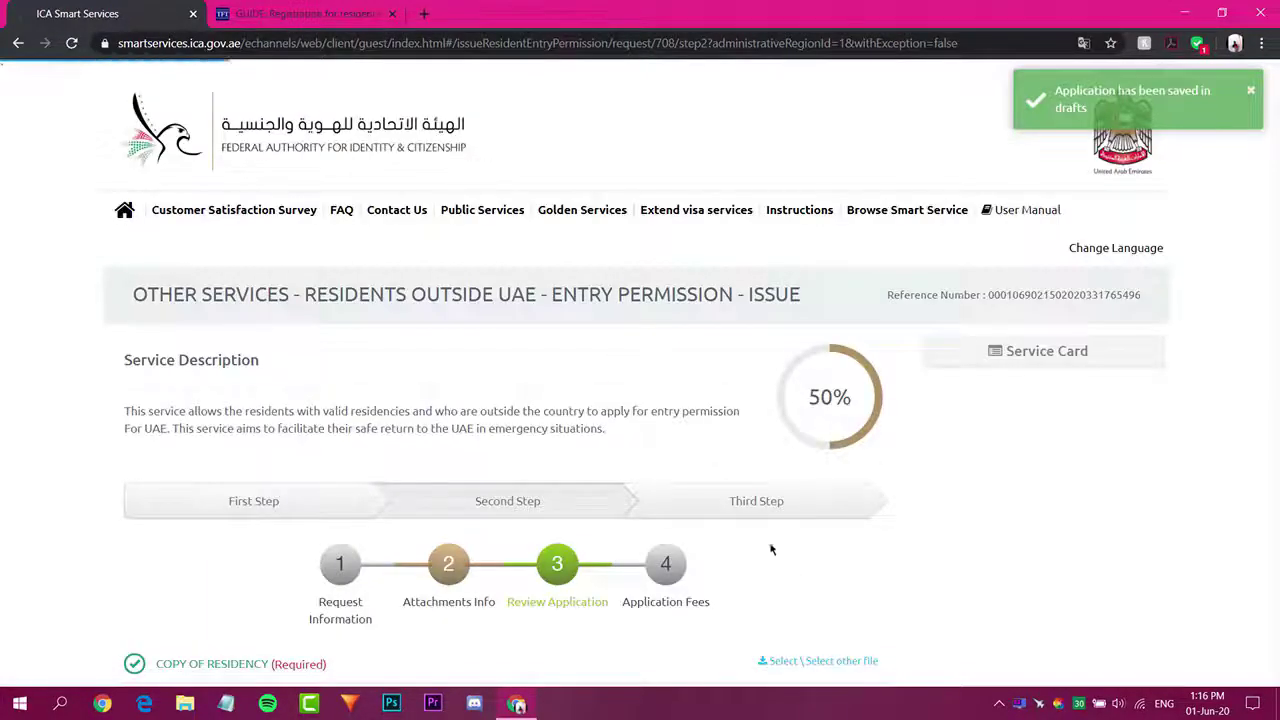
Step: Continue past the attachments, with both copies uploaded, to the application review
scroll(770, 545, "down", 3)
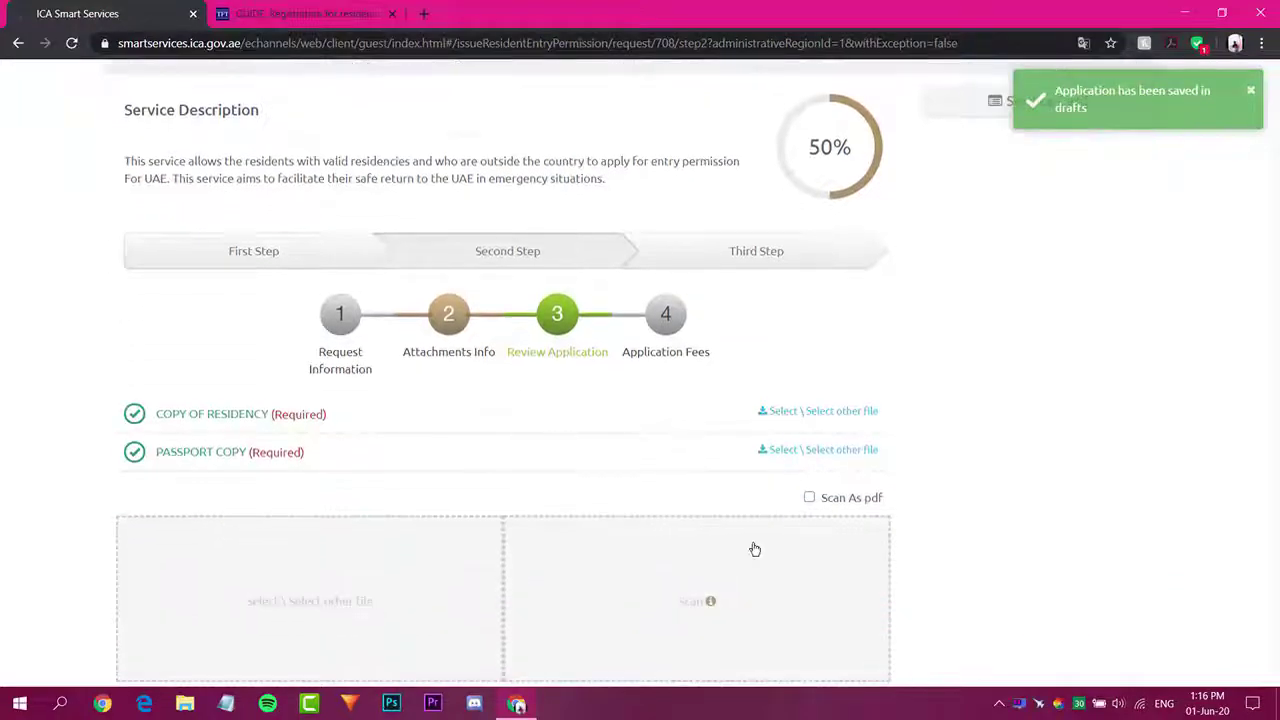
scroll(757, 547, "down", 4)
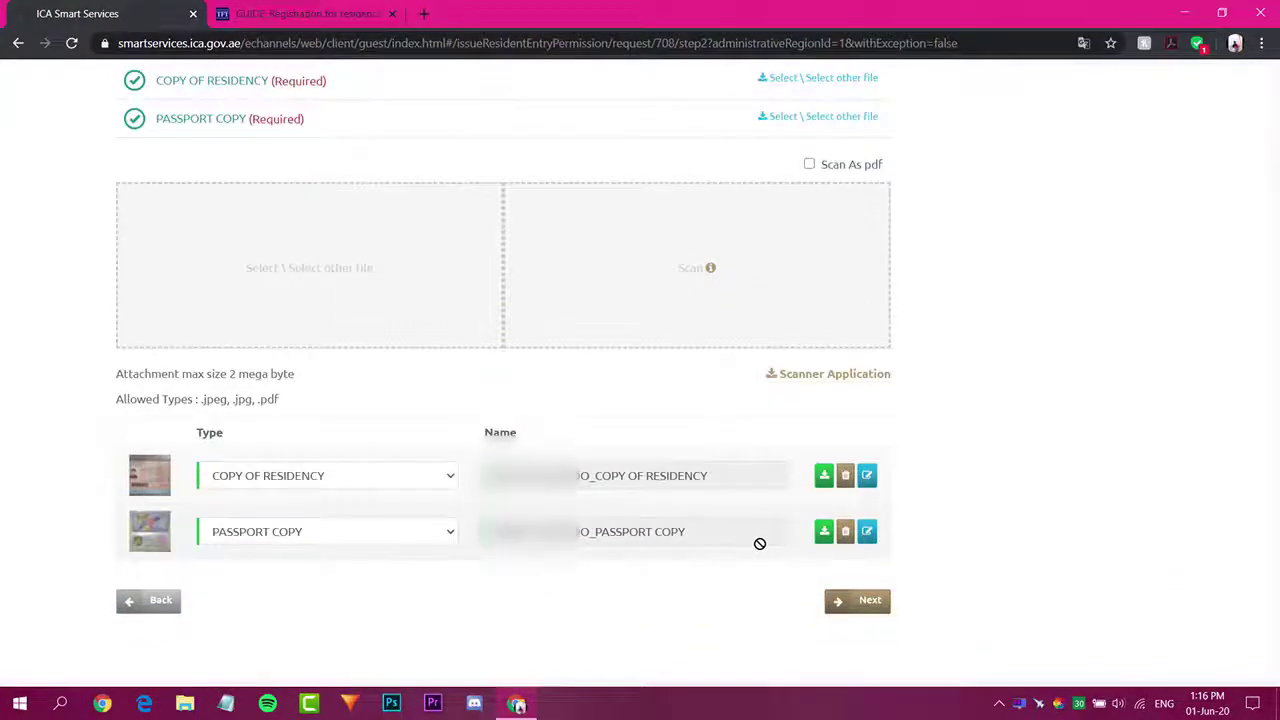
left_click(884, 610)
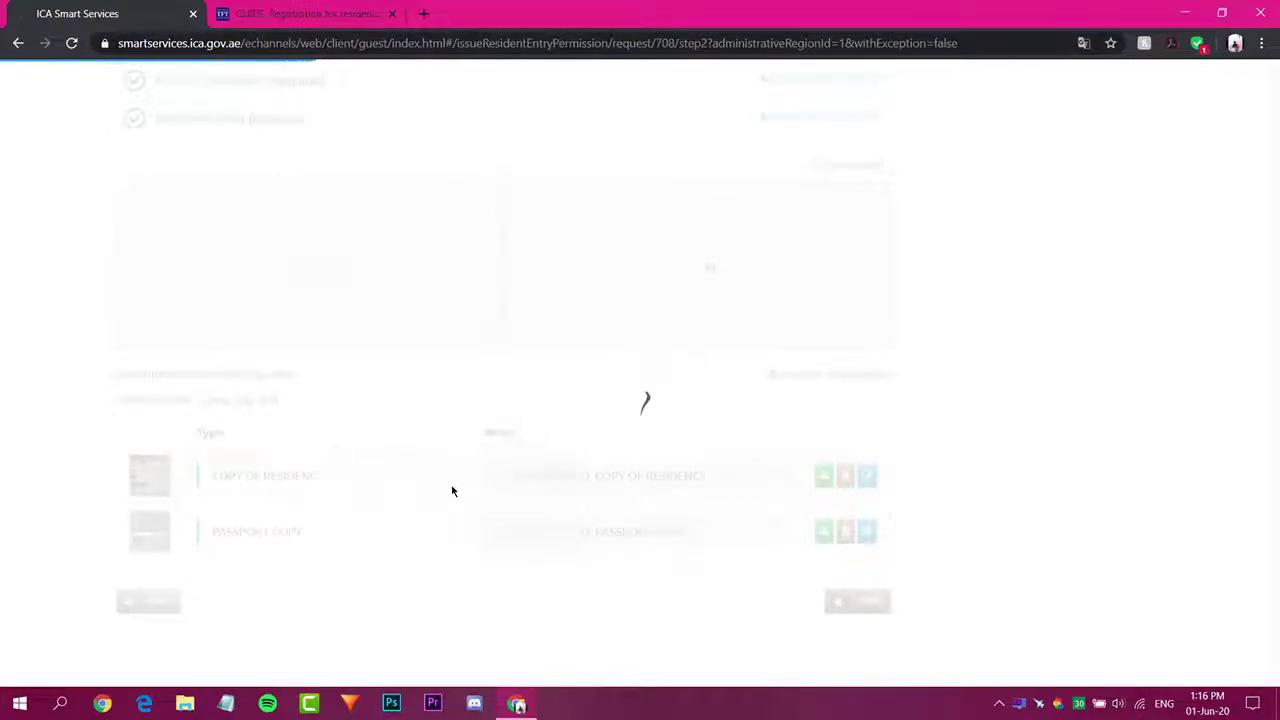
scroll(394, 466, "down", 4)
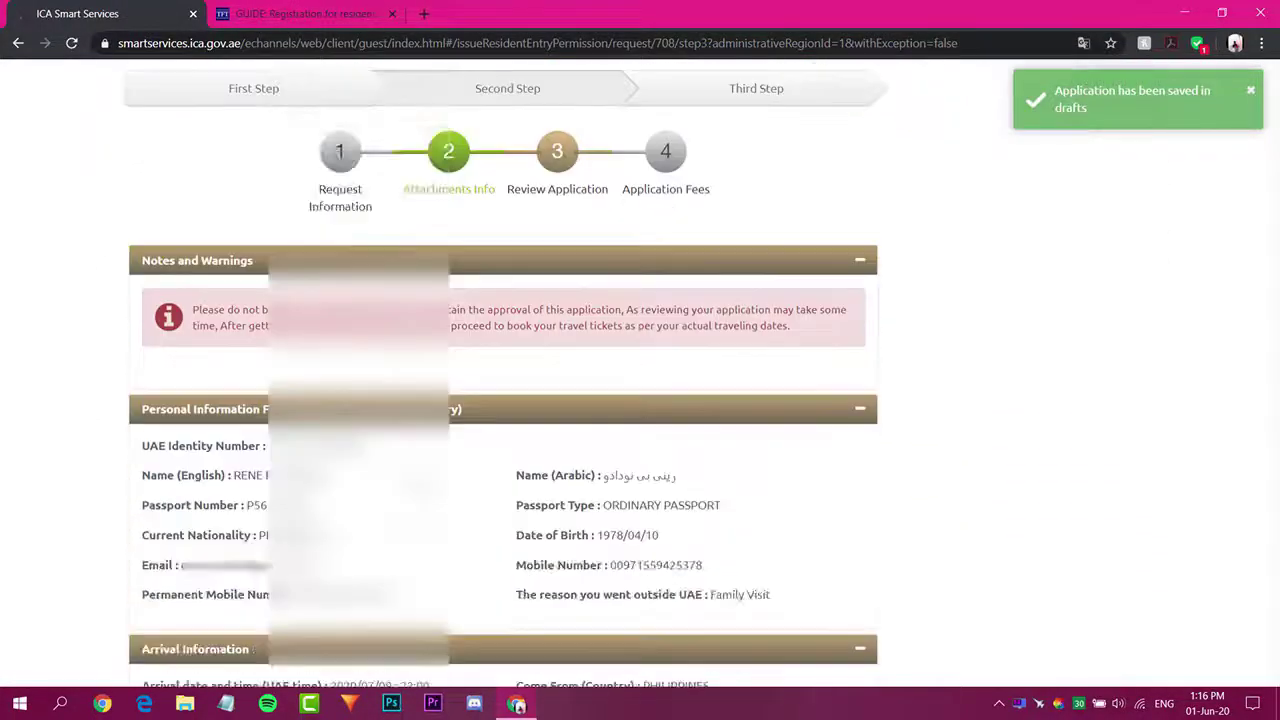
Step: Accept the Review Application summary and proceed to Application Fees at 75%
scroll(500, 380, "down", 3)
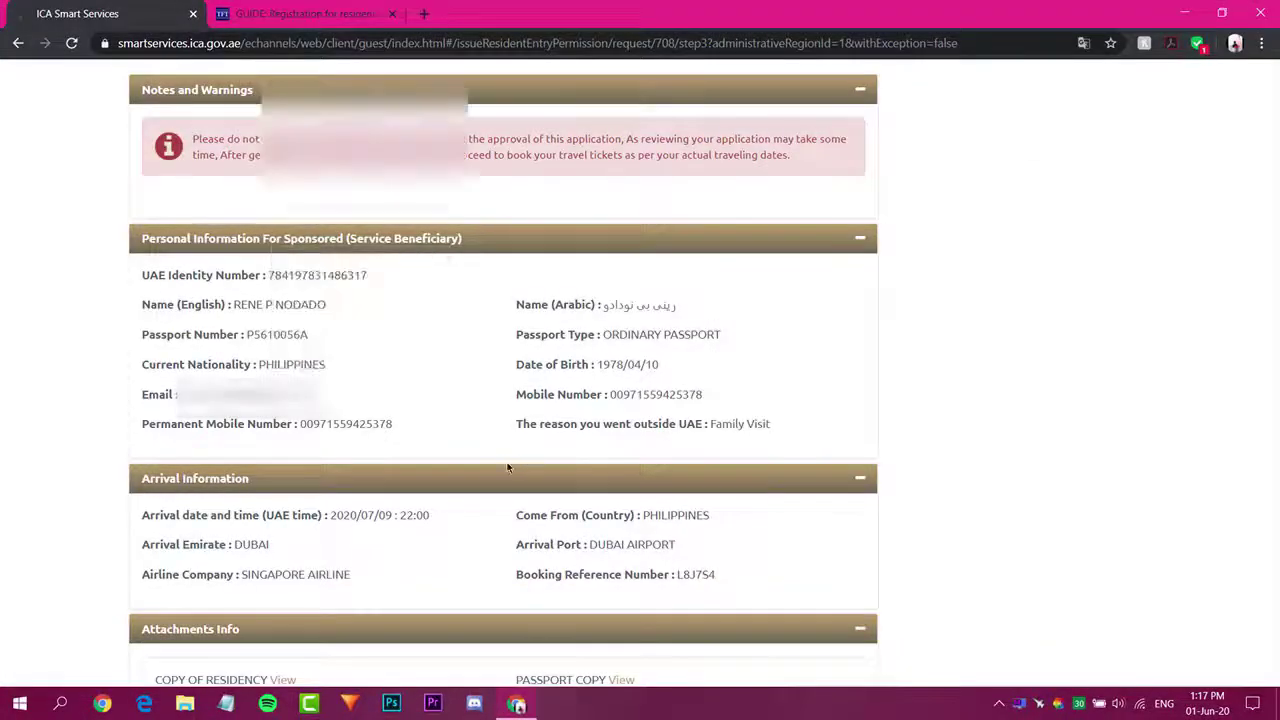
scroll(508, 467, "down", 2)
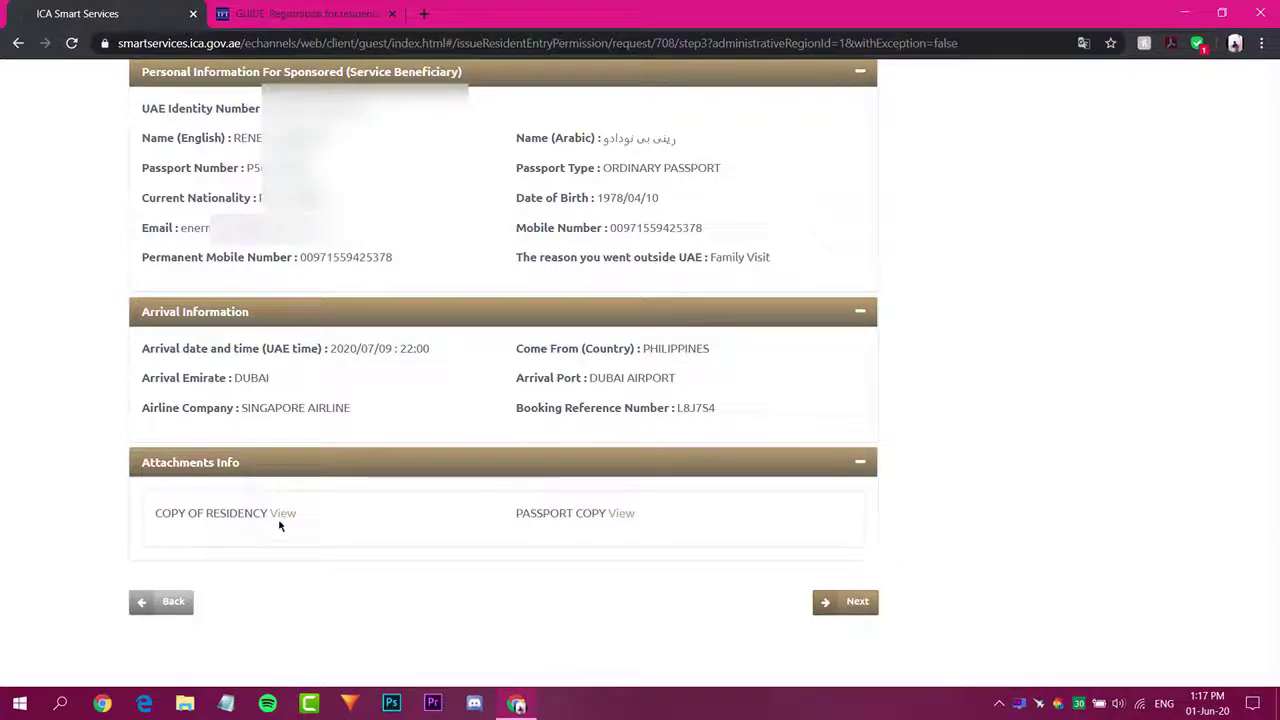
left_click(856, 605)
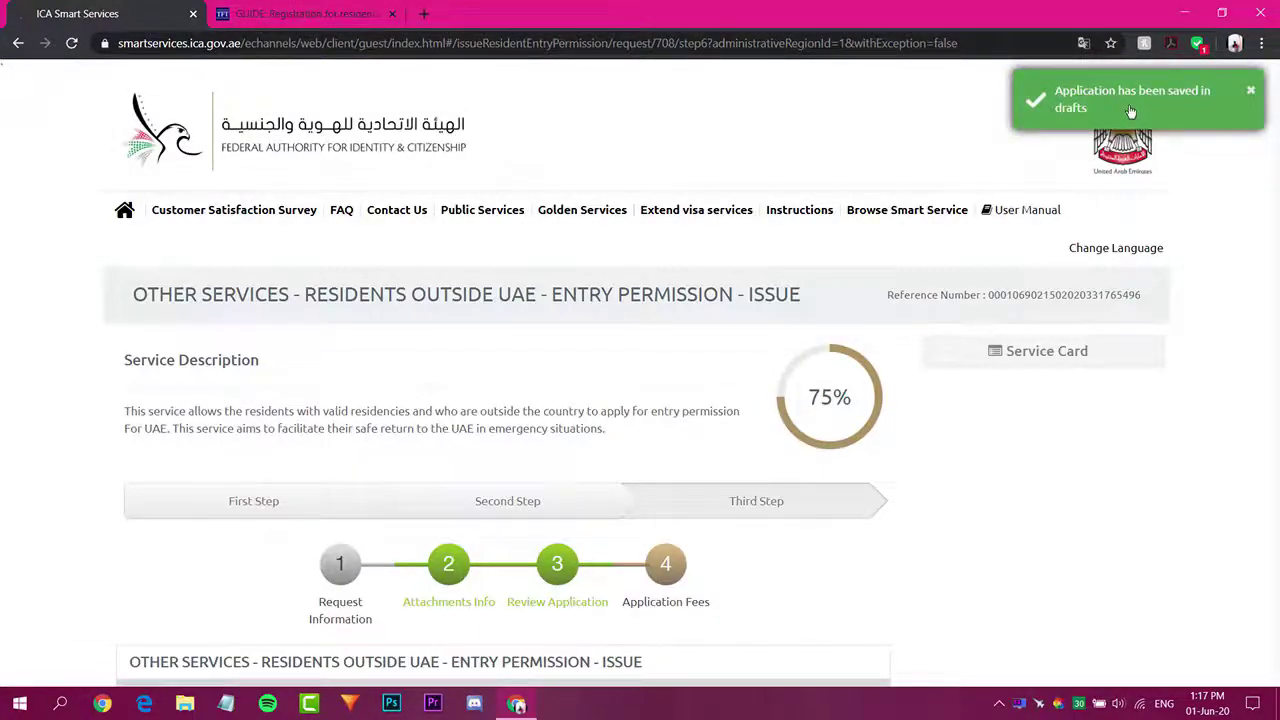
Step: Agree to the Terms and Conditions and submit the request with its 0.00 AED fee
scroll(782, 331, "down", 3)
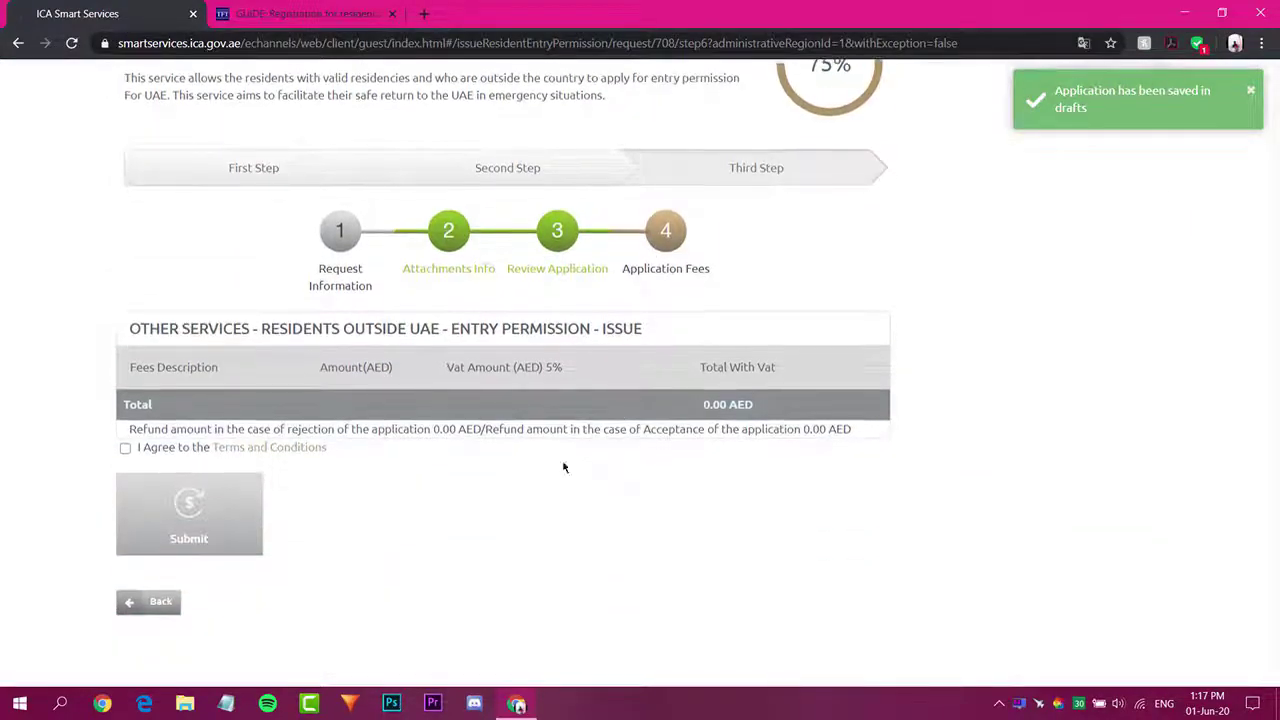
left_click(126, 449)
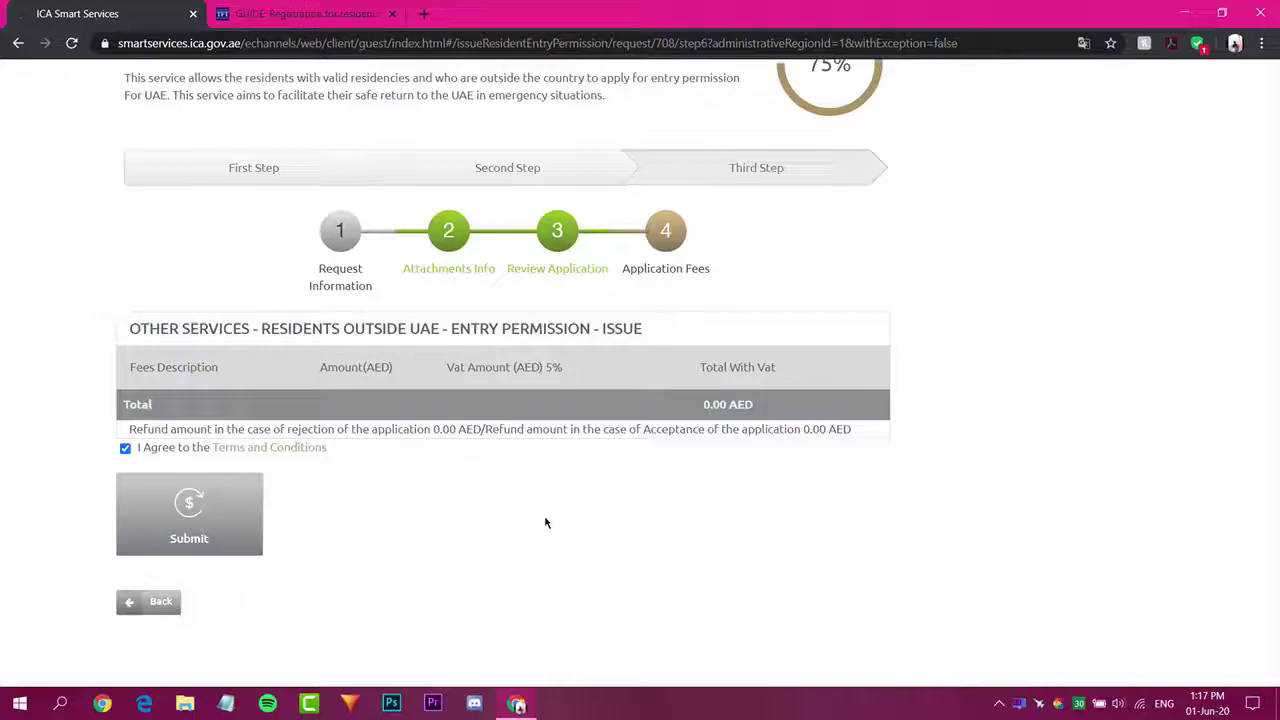
scroll(484, 532, "up", 3)
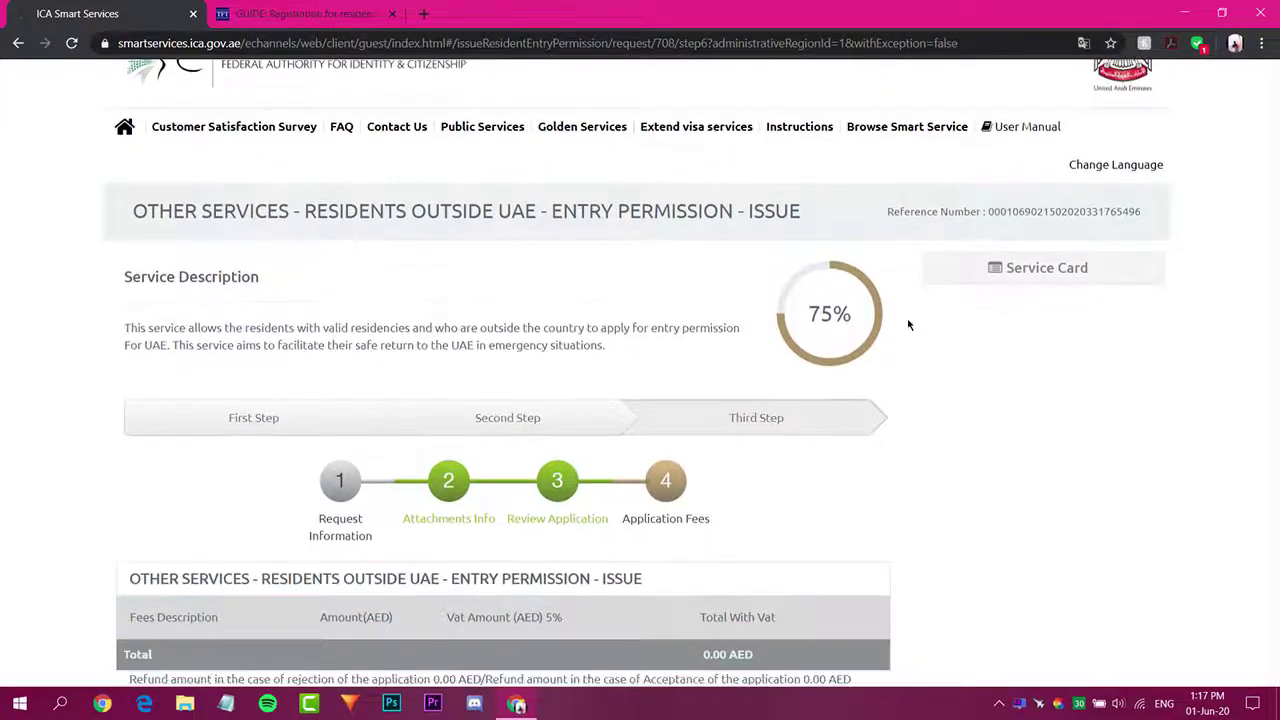
scroll(766, 406, "down", 2)
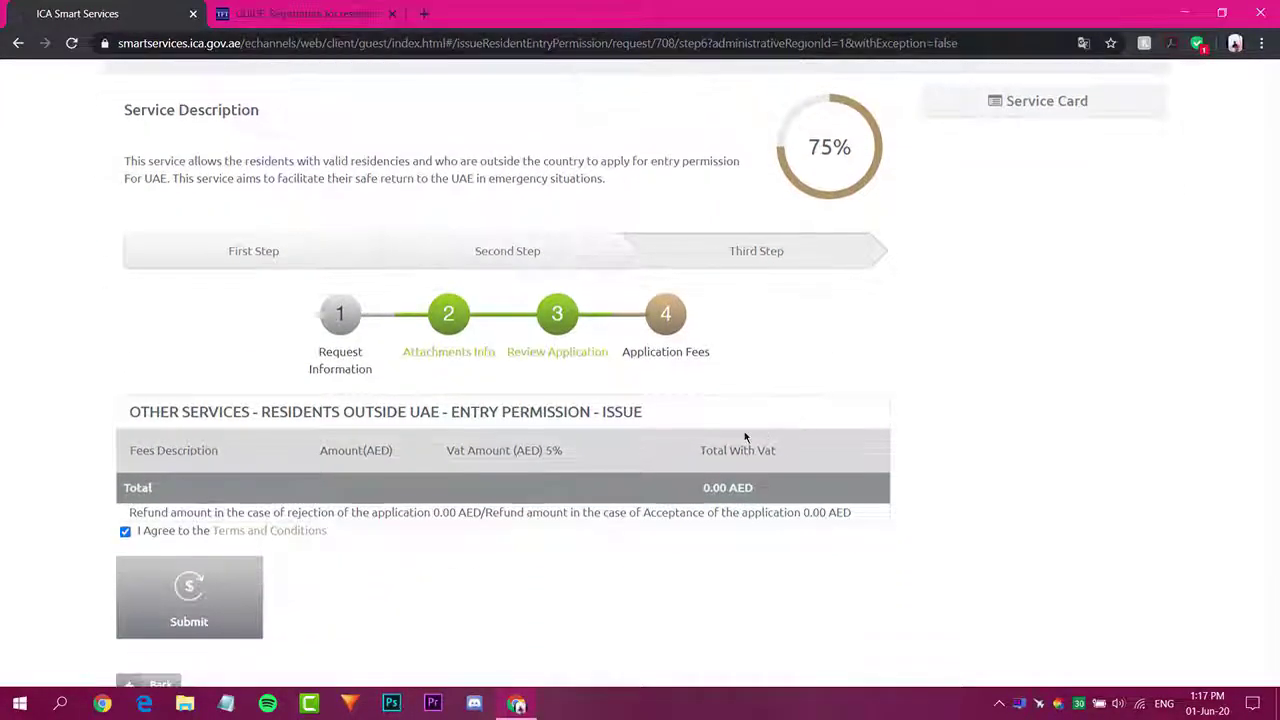
scroll(760, 432, "down", 3)
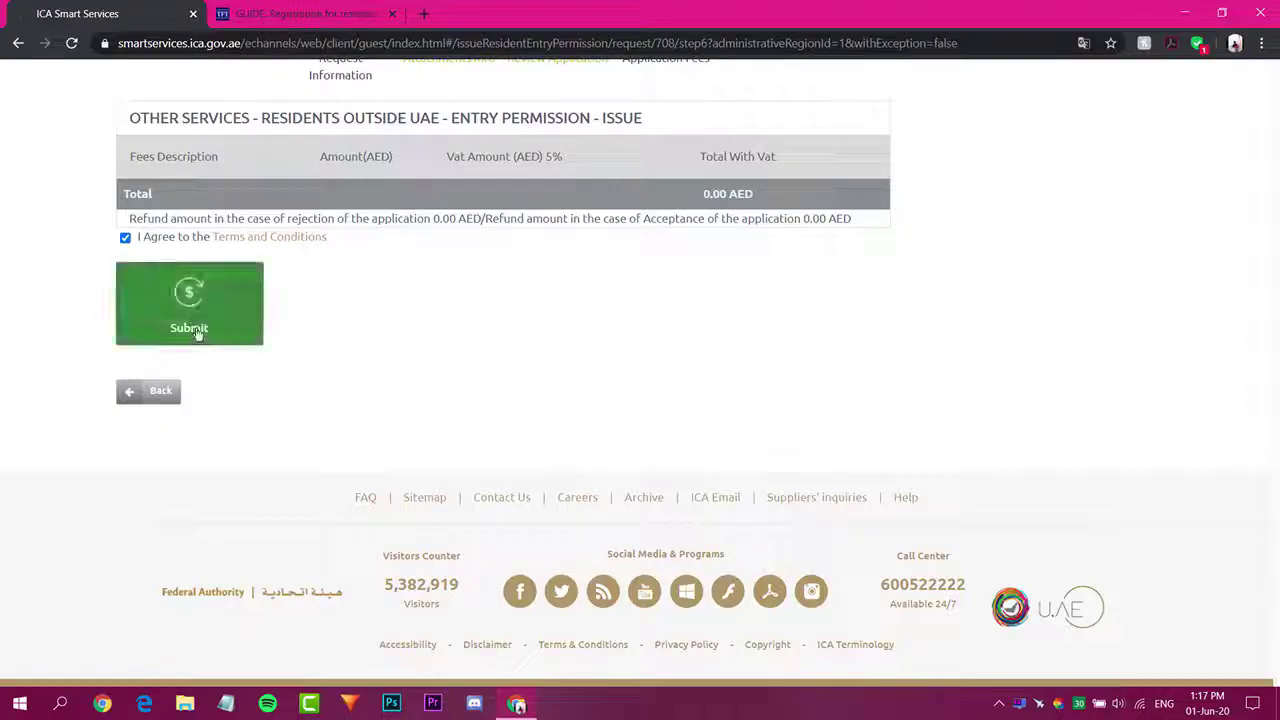
left_click(197, 334)
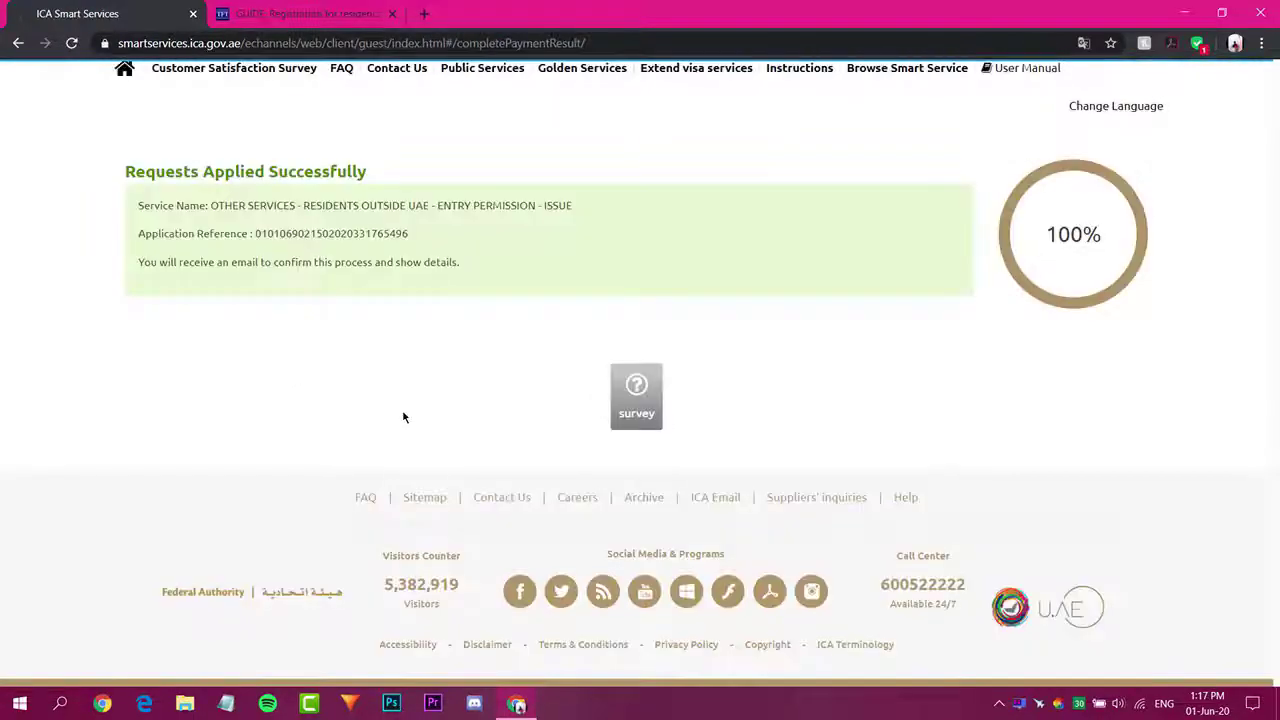
scroll(457, 437, "up", 2)
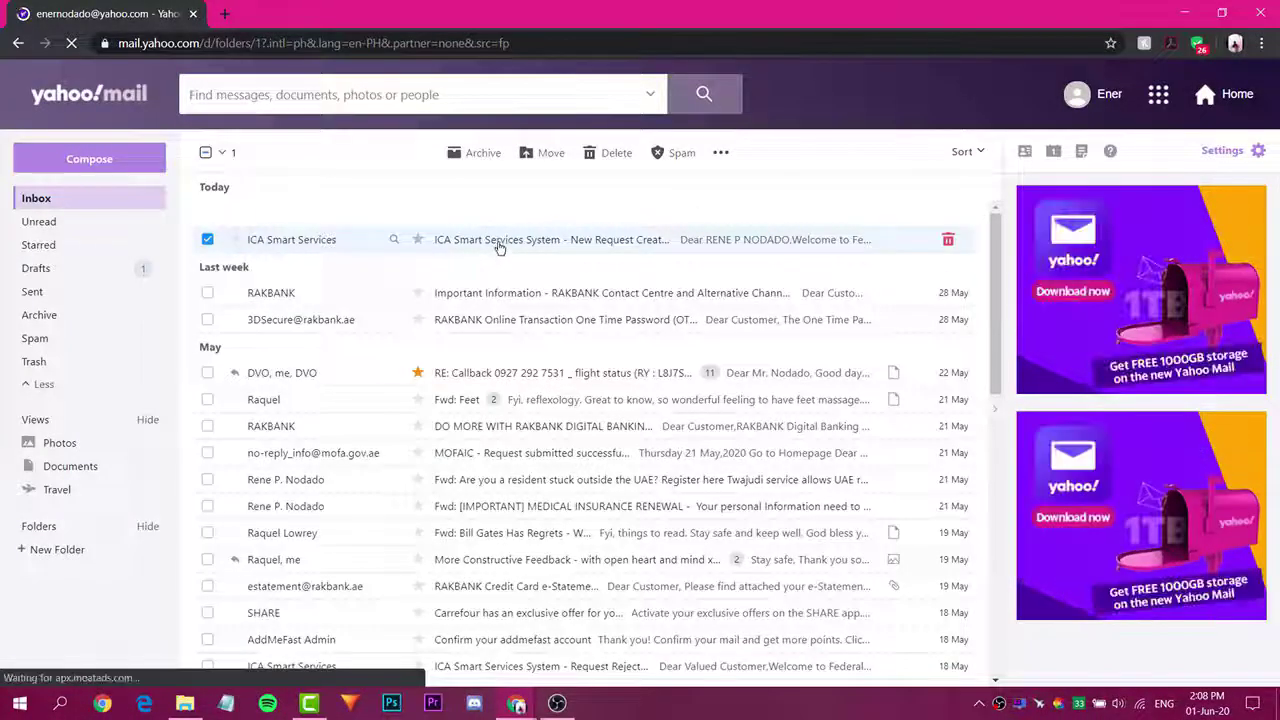
Step: Open and read the 'ICA Smart Services System - New Request Created' email
left_click(500, 247)
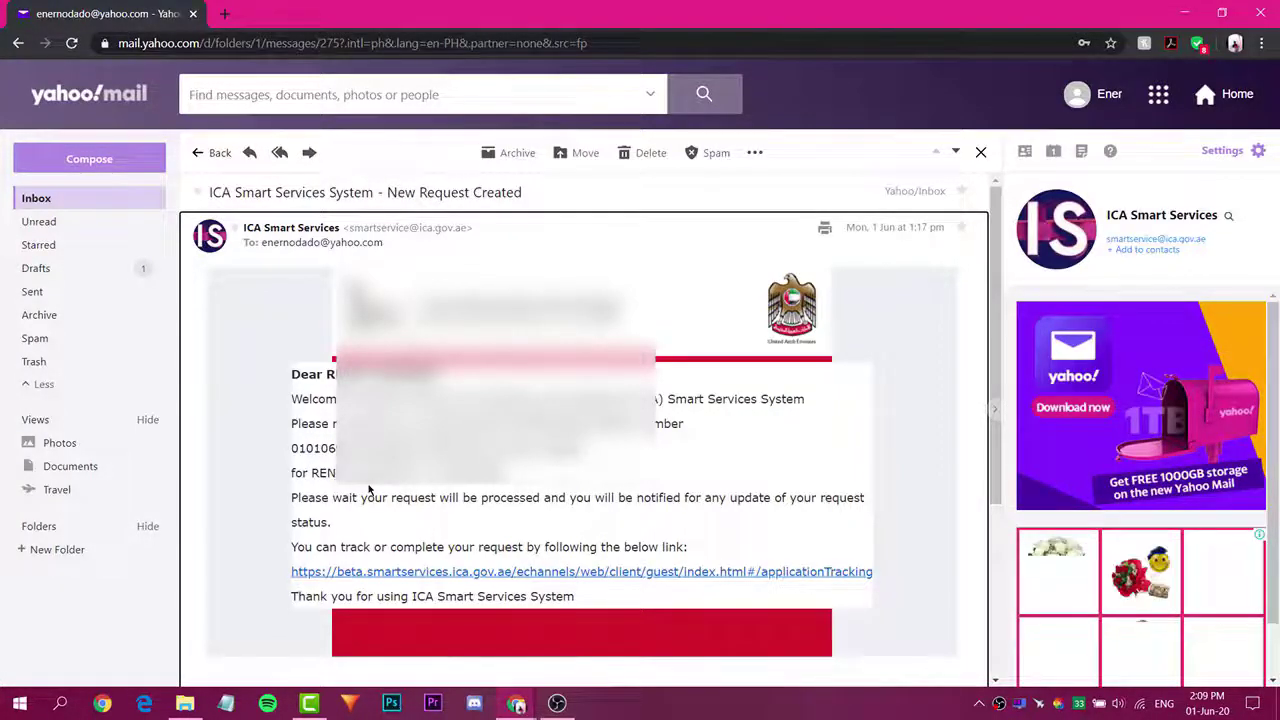
scroll(368, 490, "down", 1)
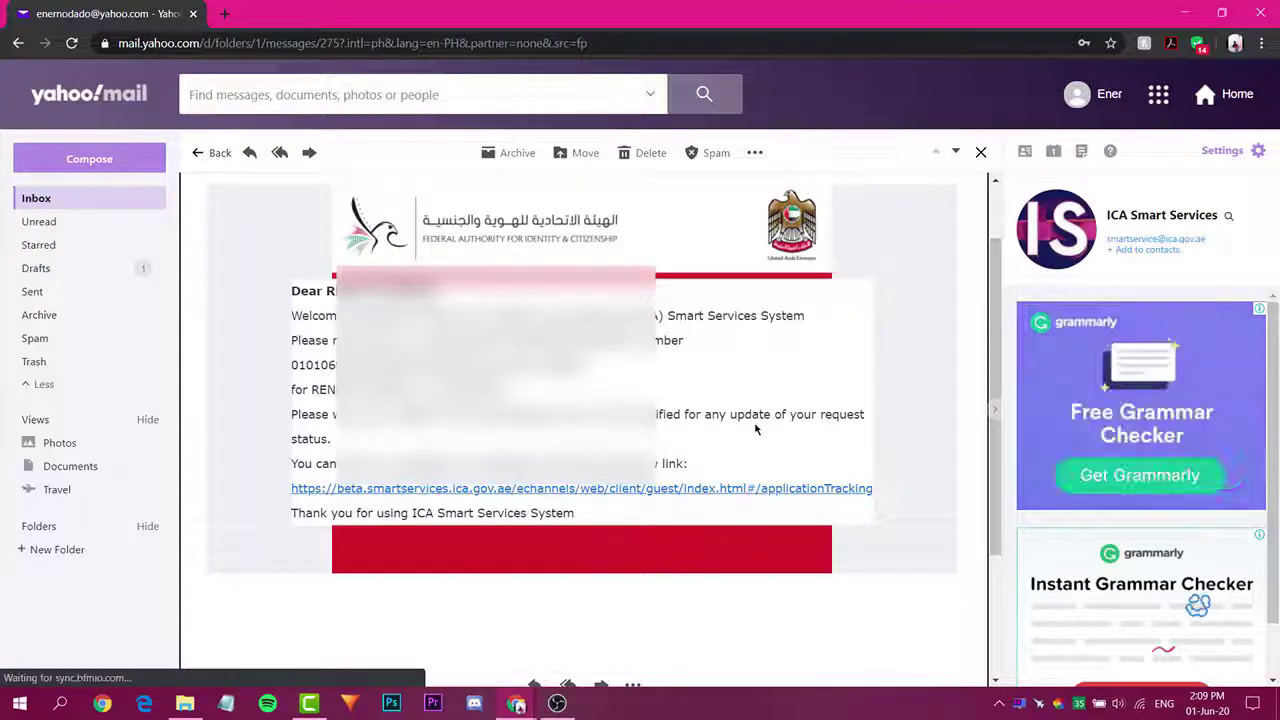
scroll(752, 430, "up", 1)
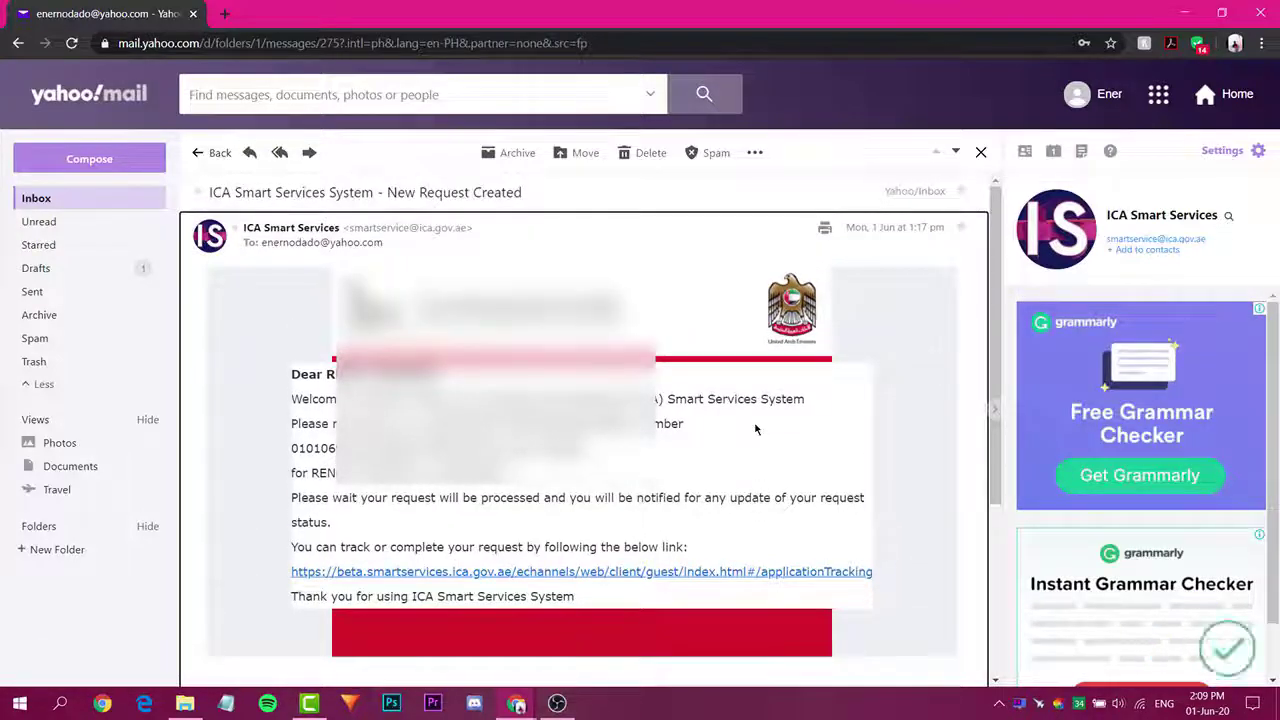